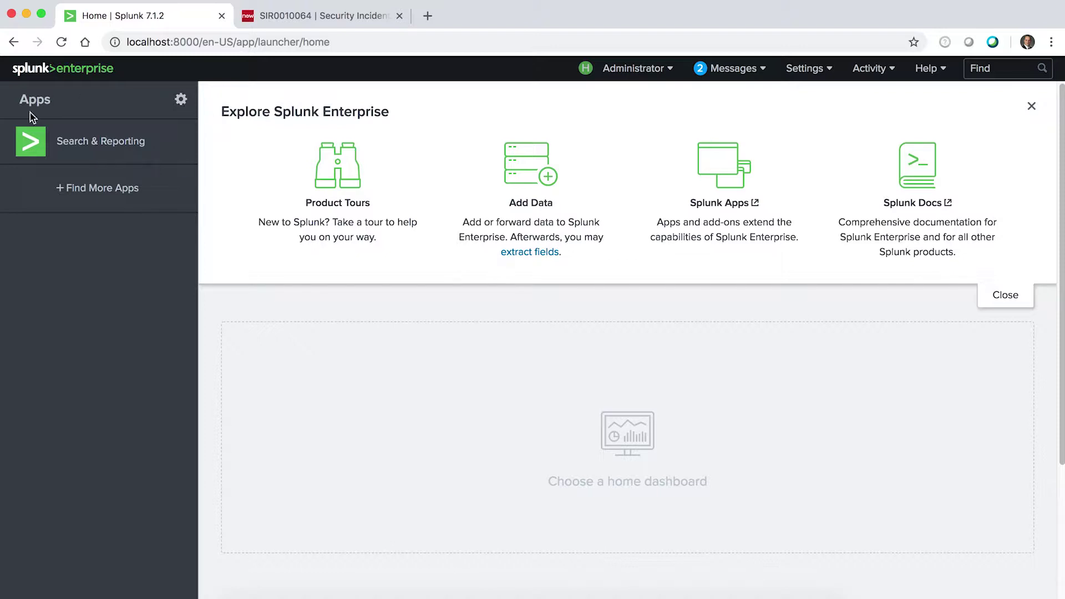
- Search the Search & Reporting app for 'malicious' events
click(51, 149)
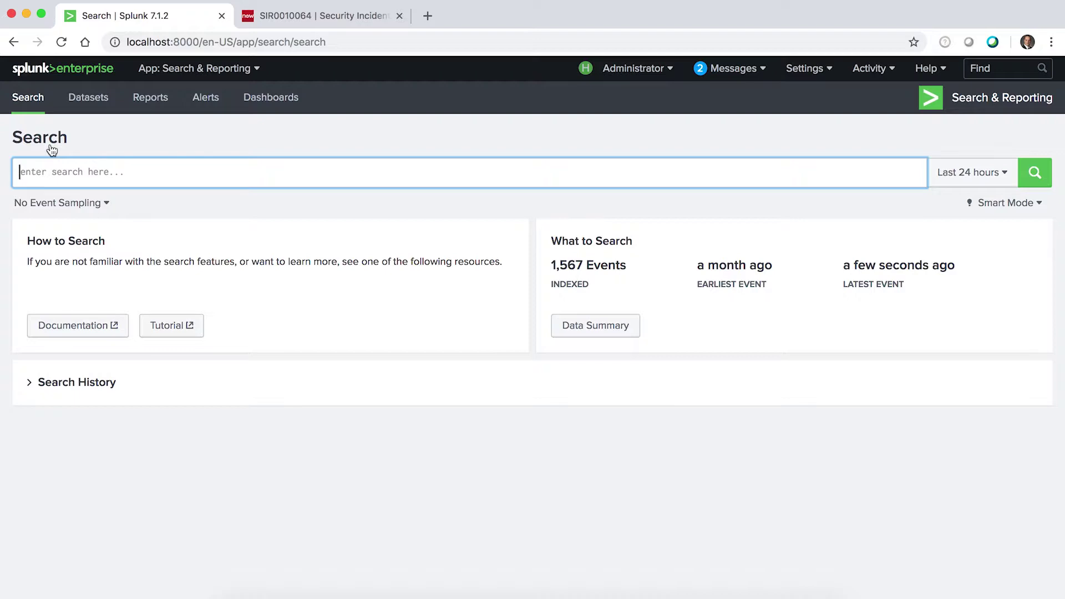
text(mali)
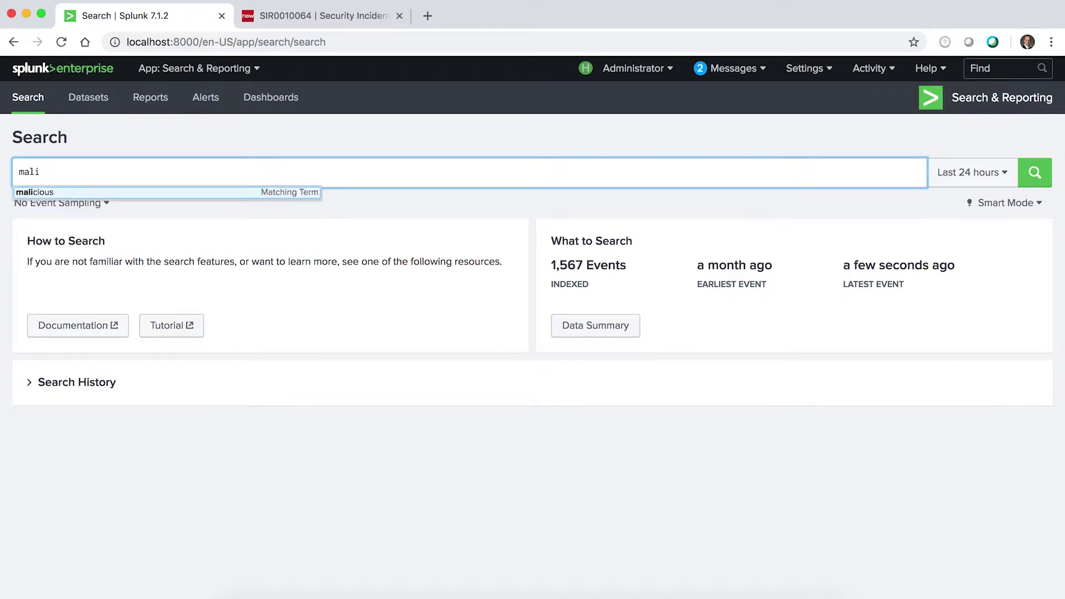
key(Tab)
key(Return)
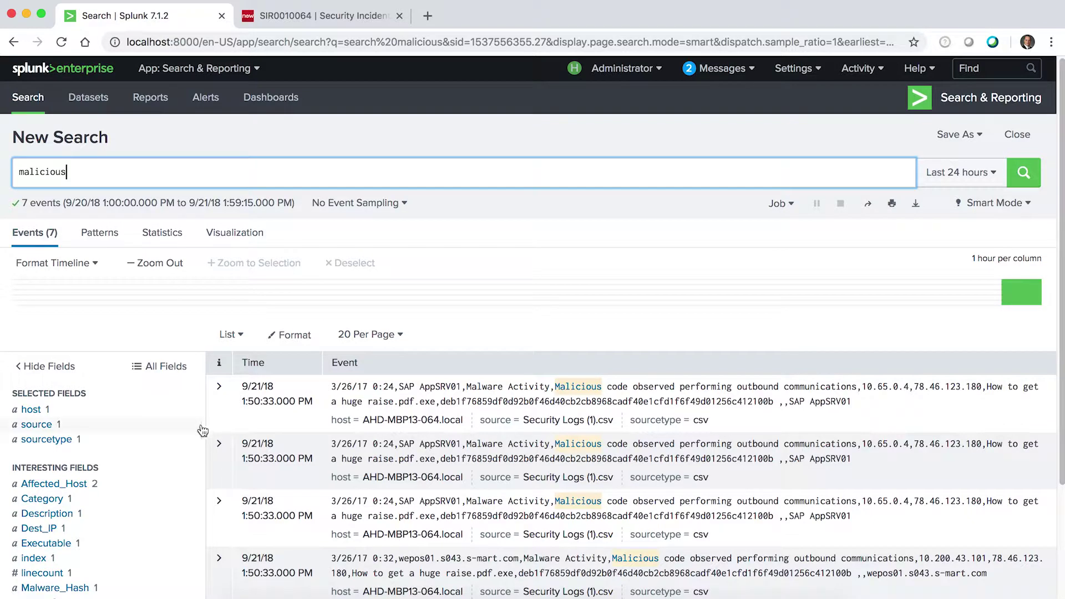
- Scroll through the 7 matching events and expand the first one's field values
scroll(244, 402, down, 1)
scroll(258, 398, down, 1)
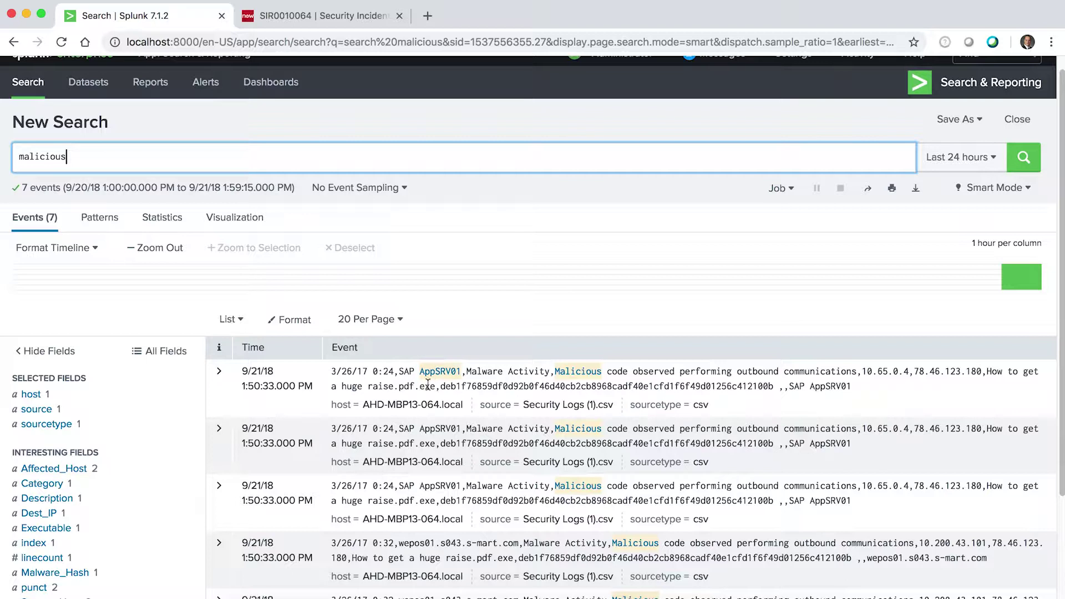
scroll(411, 443, down, 2)
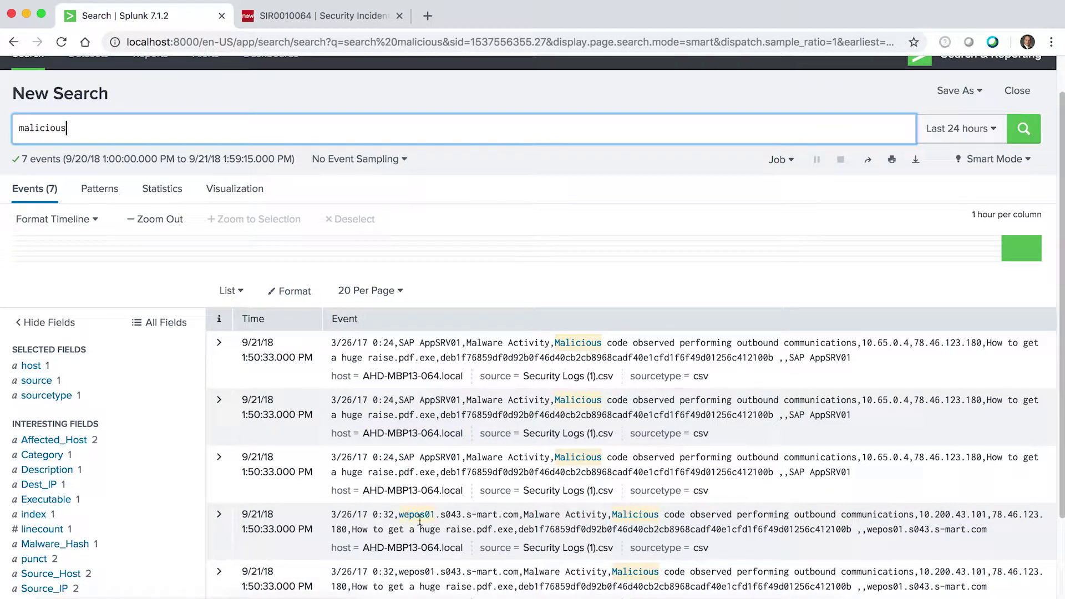
click(222, 351)
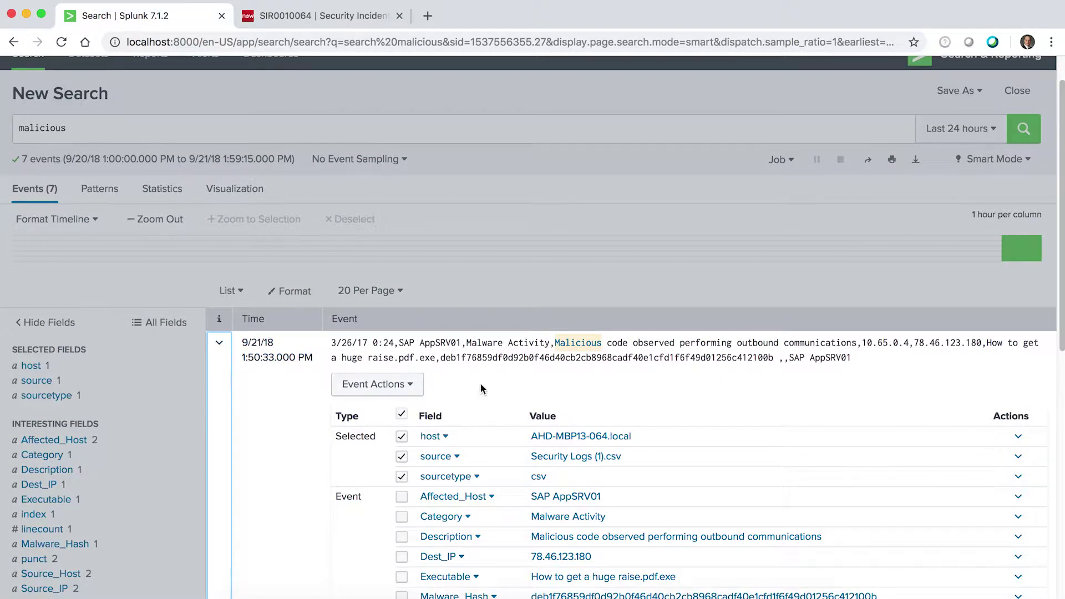
- Create a ServiceNow security event from the SAP AppSRV01 event, then return to SIR0010064
scroll(533, 348, down, 3)
scroll(598, 281, down, 2)
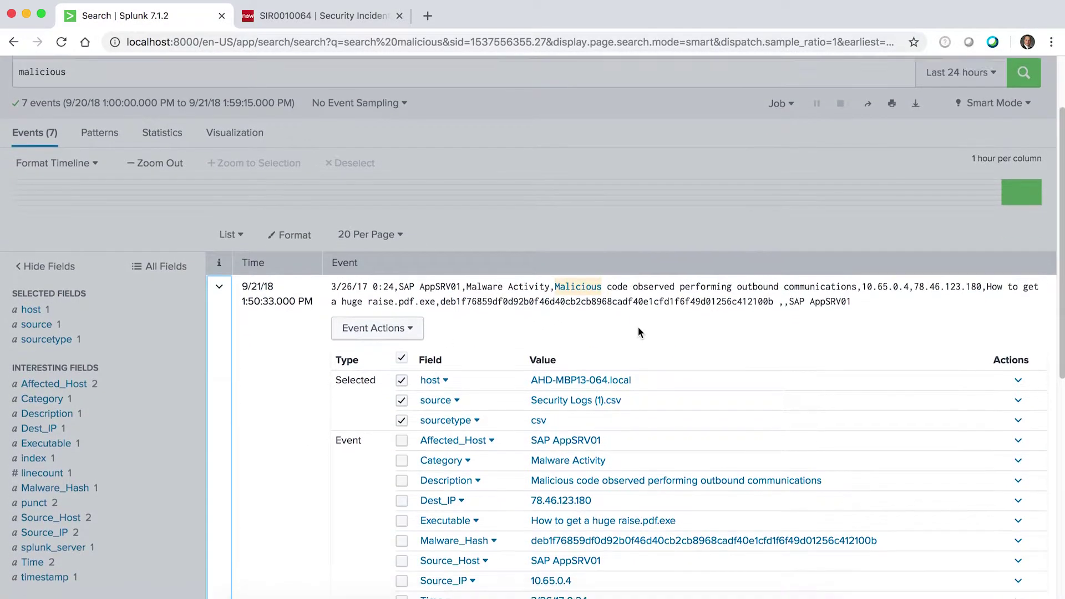
scroll(641, 324, down, 2)
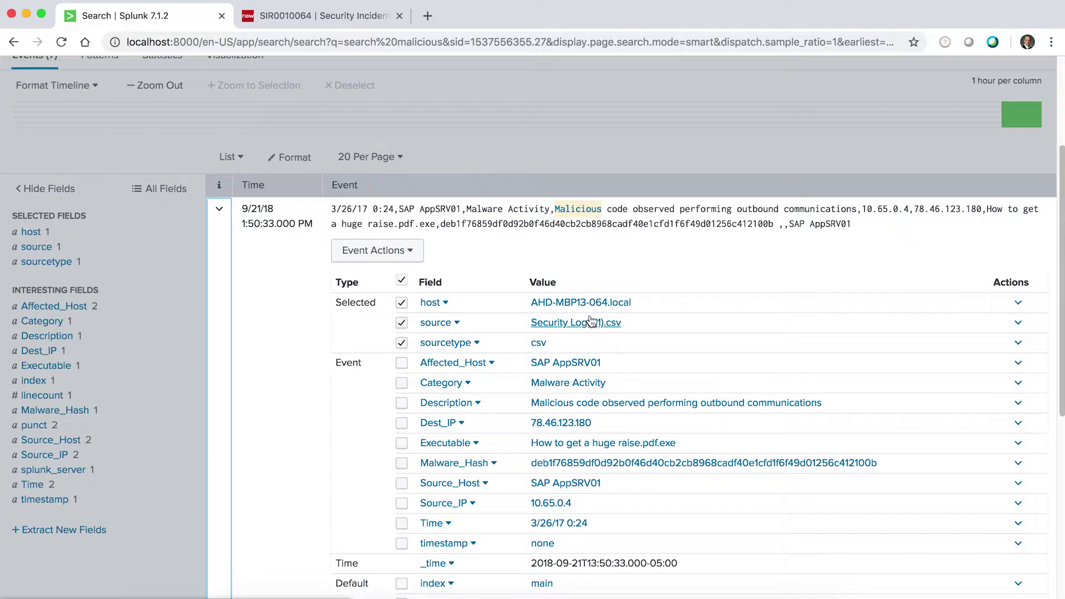
click(409, 254)
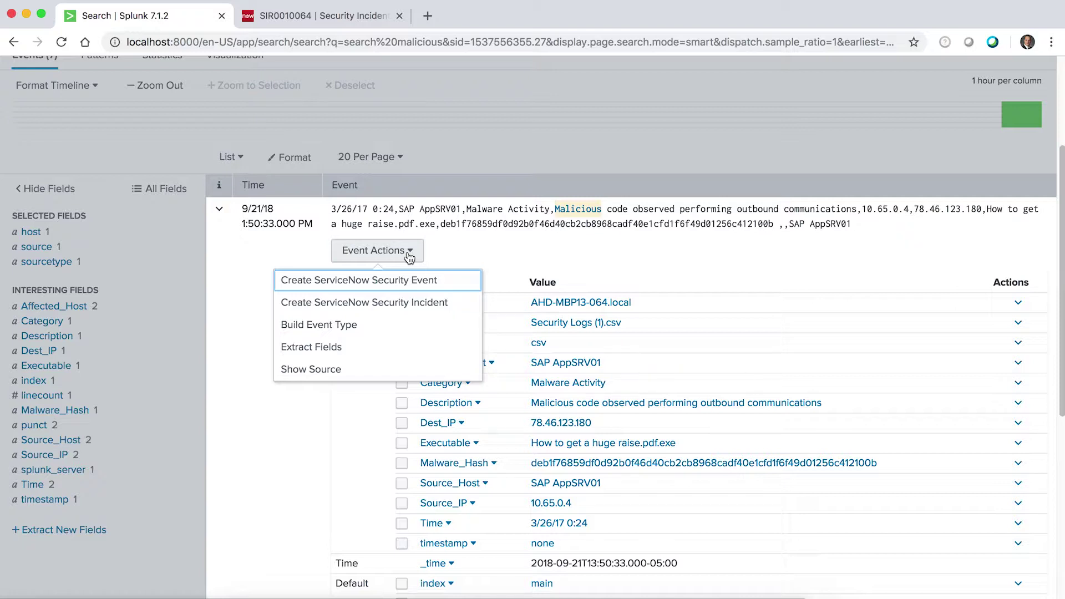
click(426, 282)
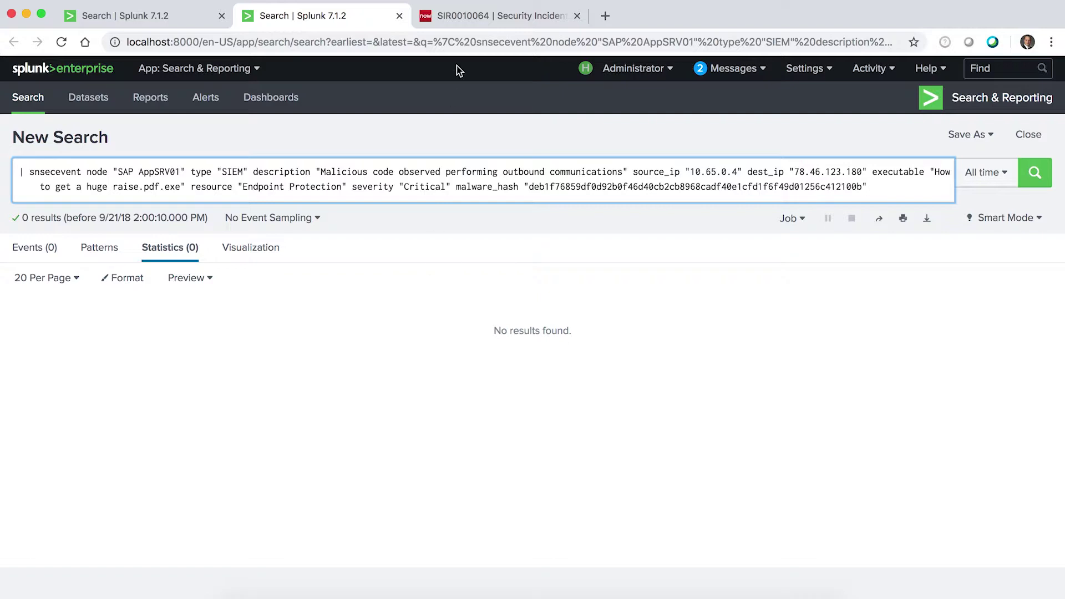
click(472, 15)
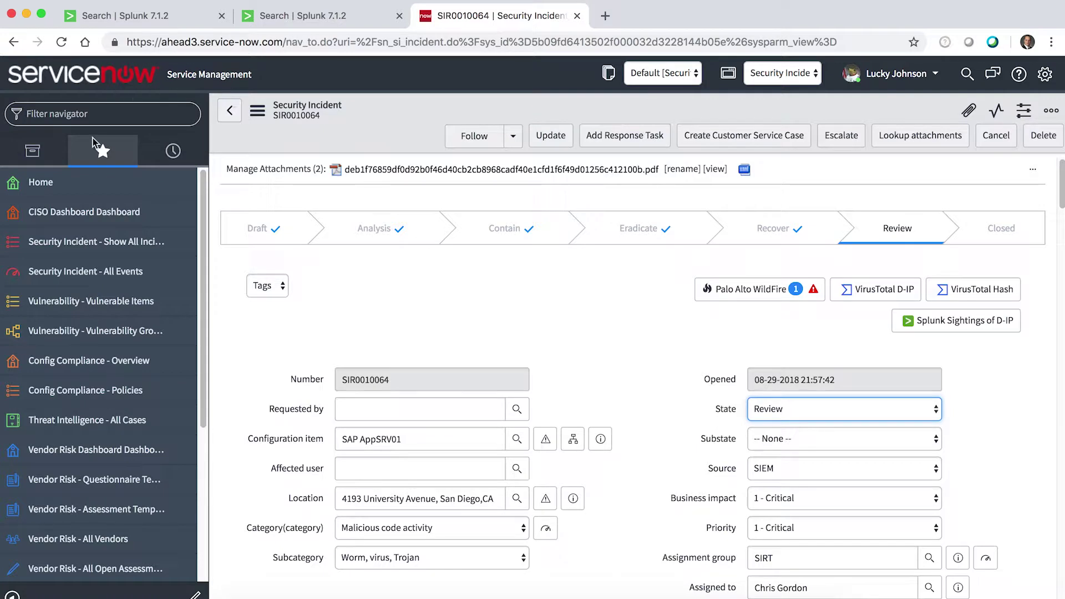
- Open Security Incident - All Events and reload it to show the new SAP AppSRV01 events
click(93, 275)
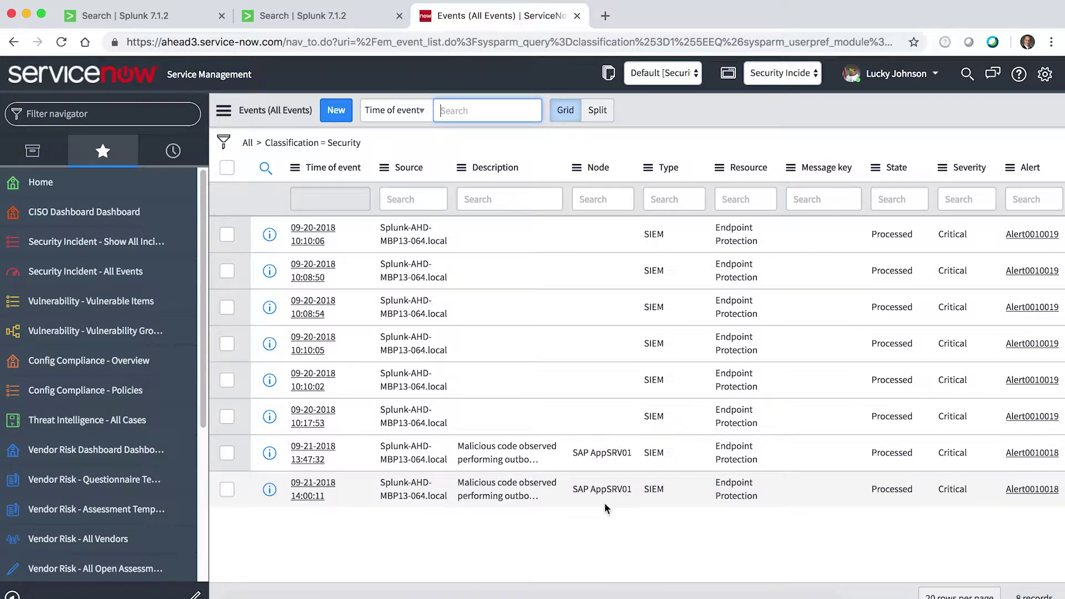
right_click(680, 116)
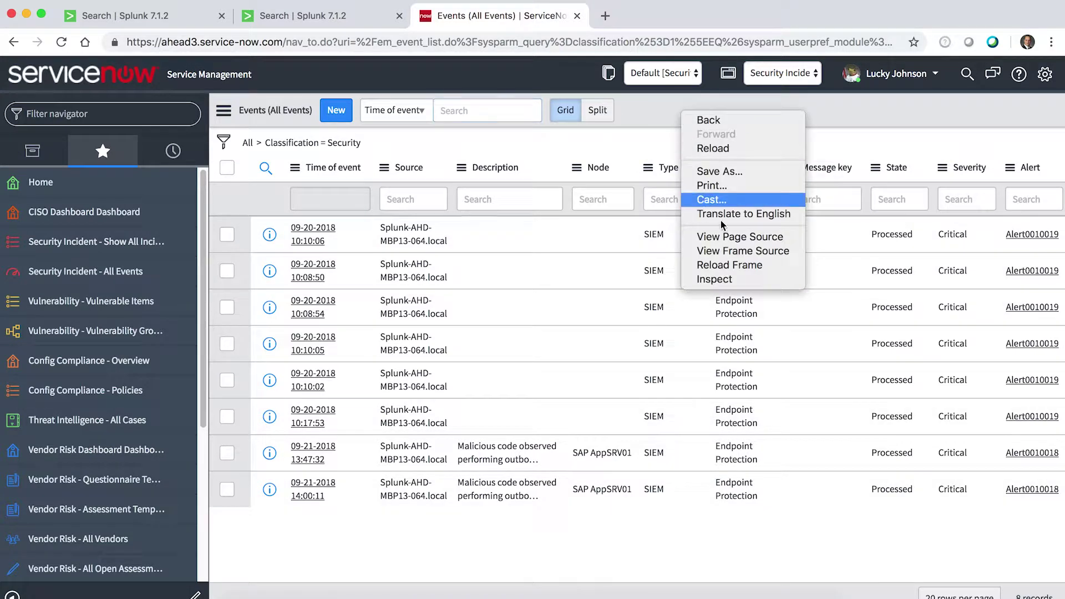
click(726, 264)
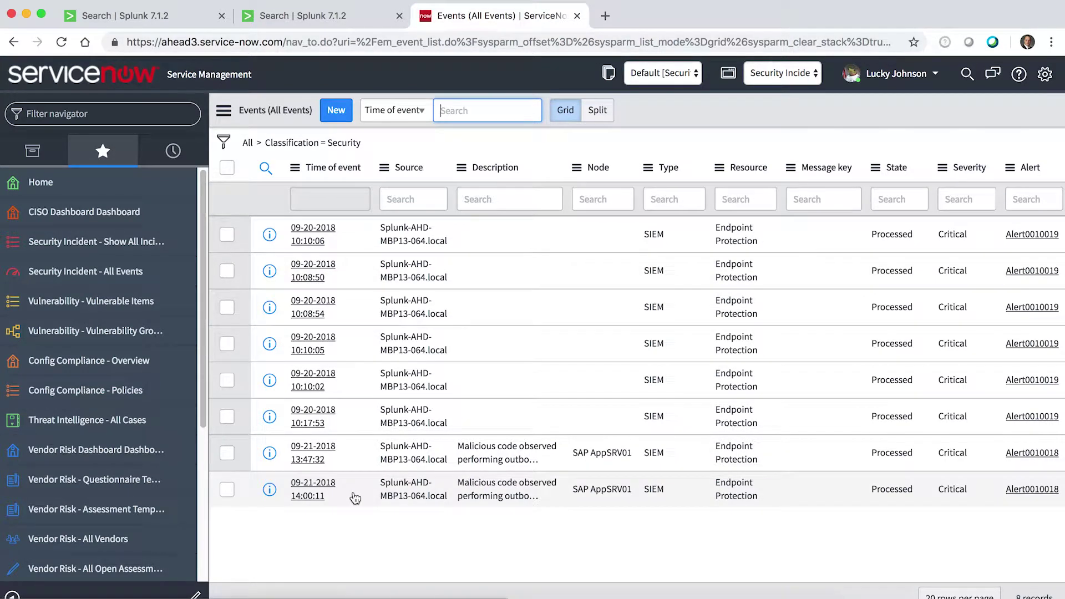
- Re-run the SAP AppSRV01 snsecevent search three more times to send additional events
click(303, 21)
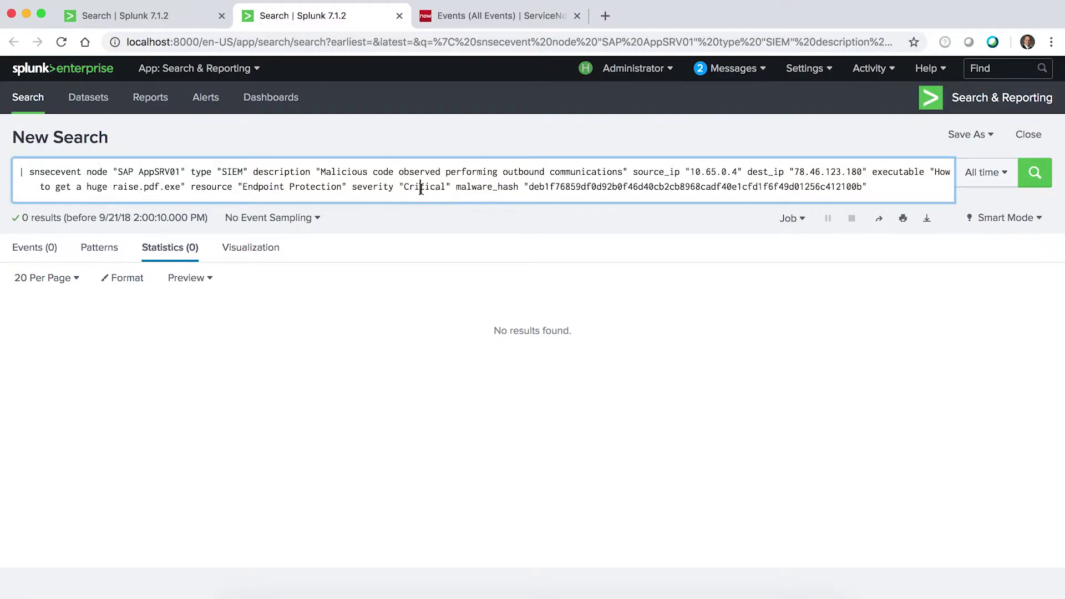
key(Return)
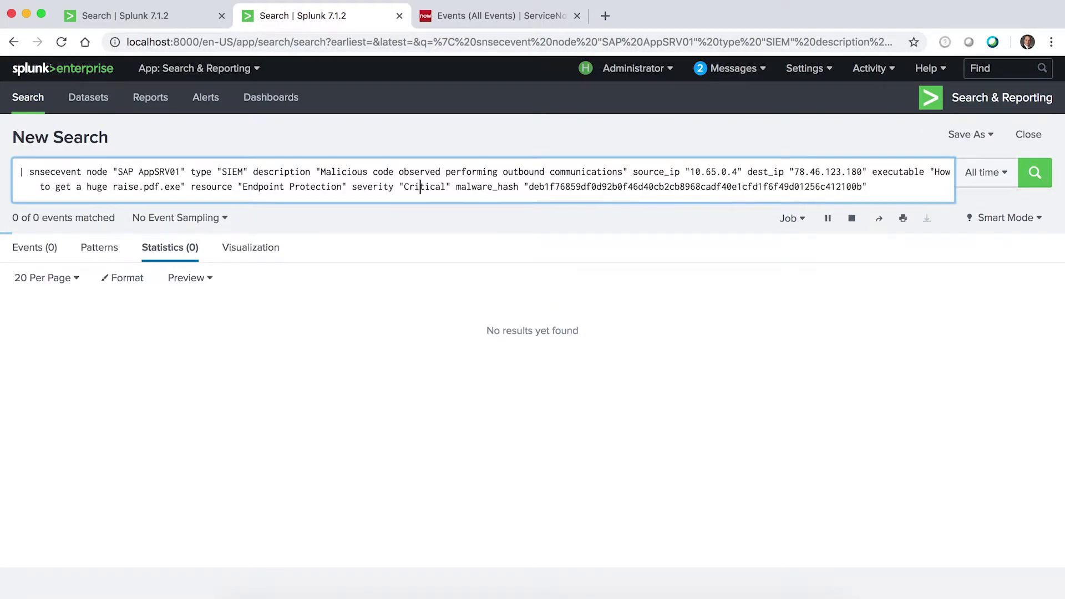
key(Return)
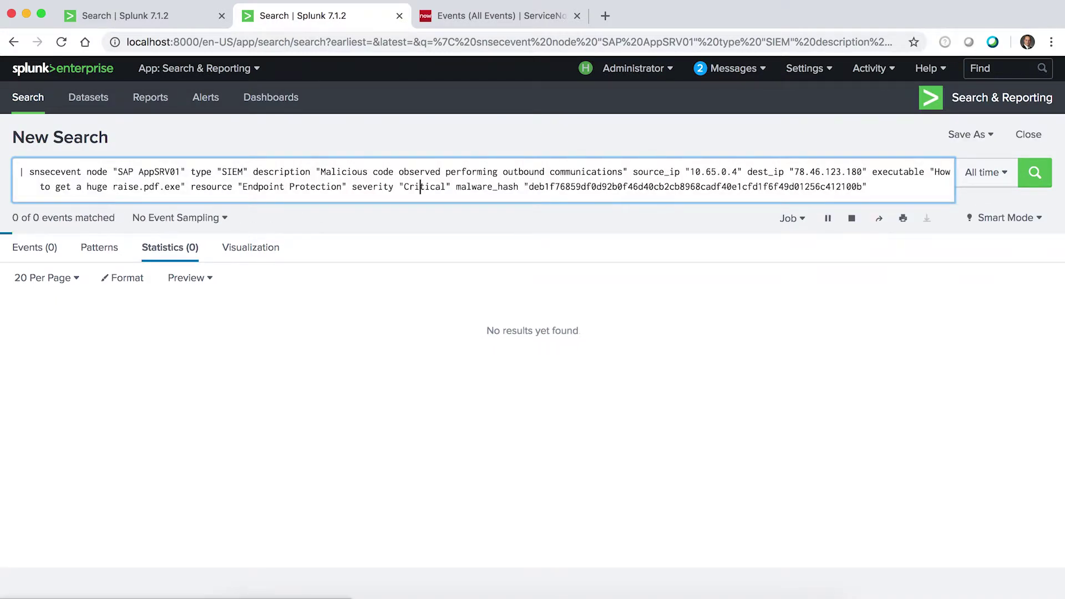
key(Return)
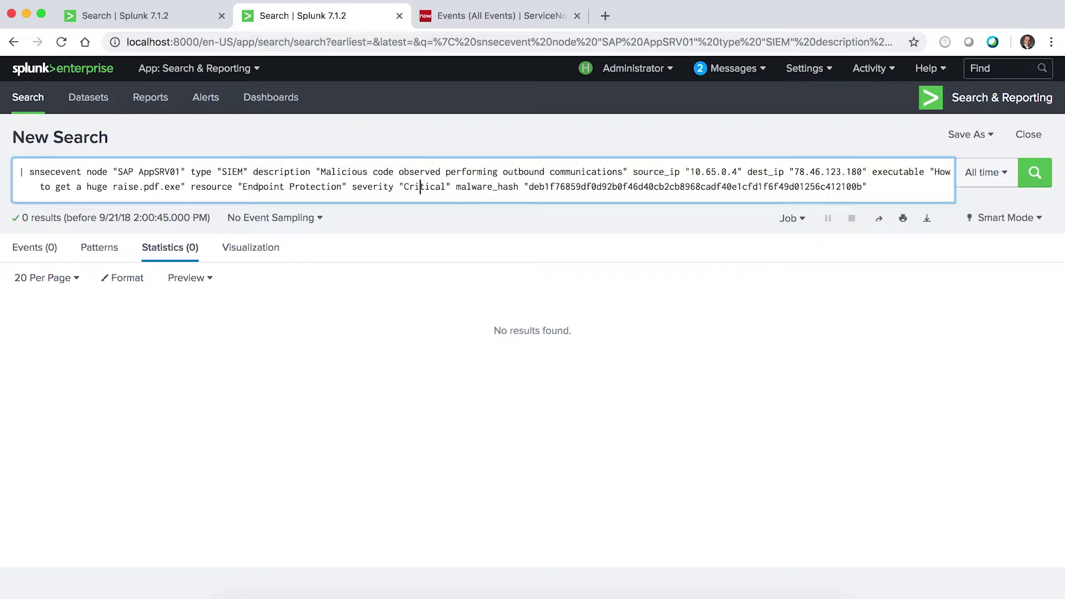
- Reload the ServiceNow events list and open alert Alert0010018 for the 13:47:32 event
click(489, 16)
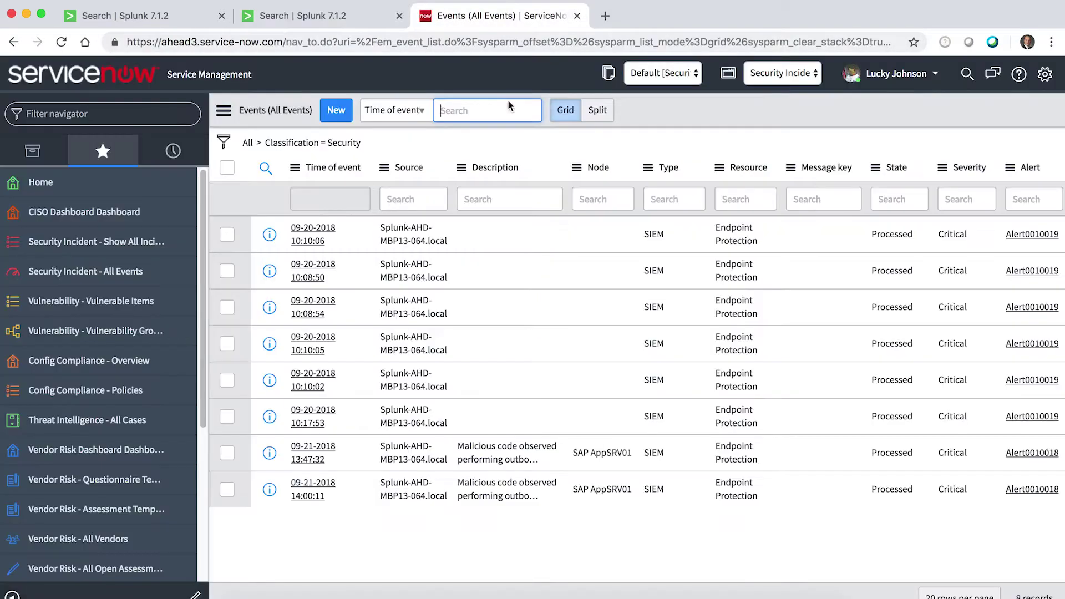
right_click(650, 117)
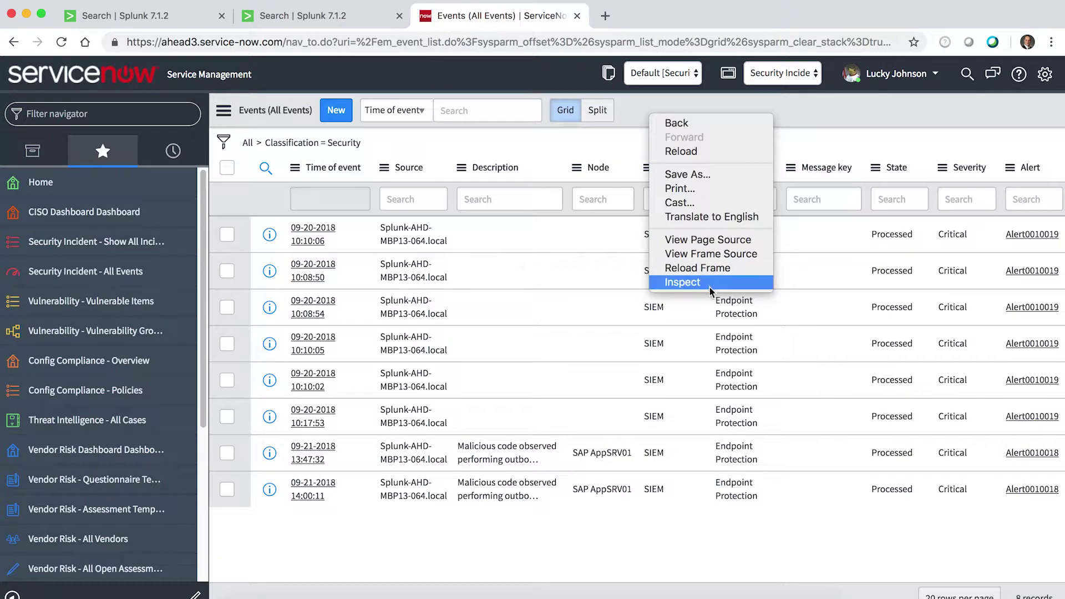
click(716, 269)
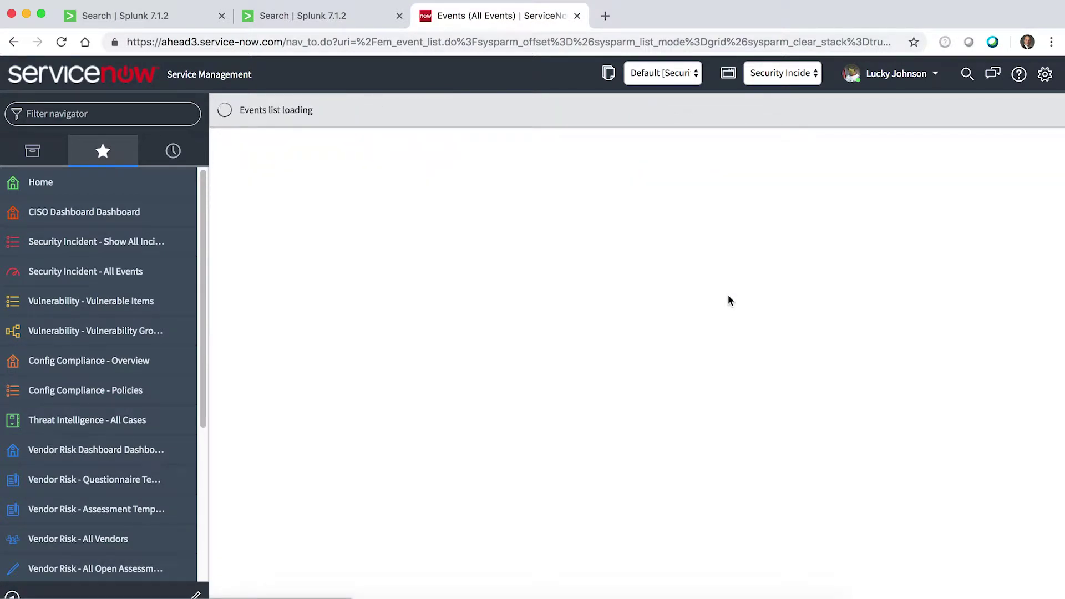
scroll(638, 378, down, 5)
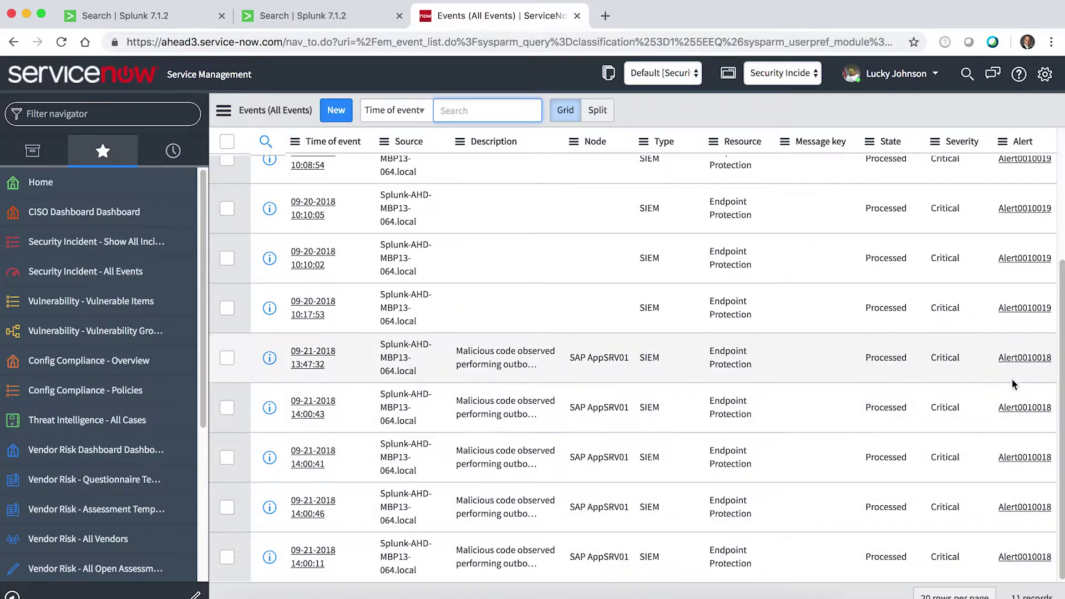
click(1021, 359)
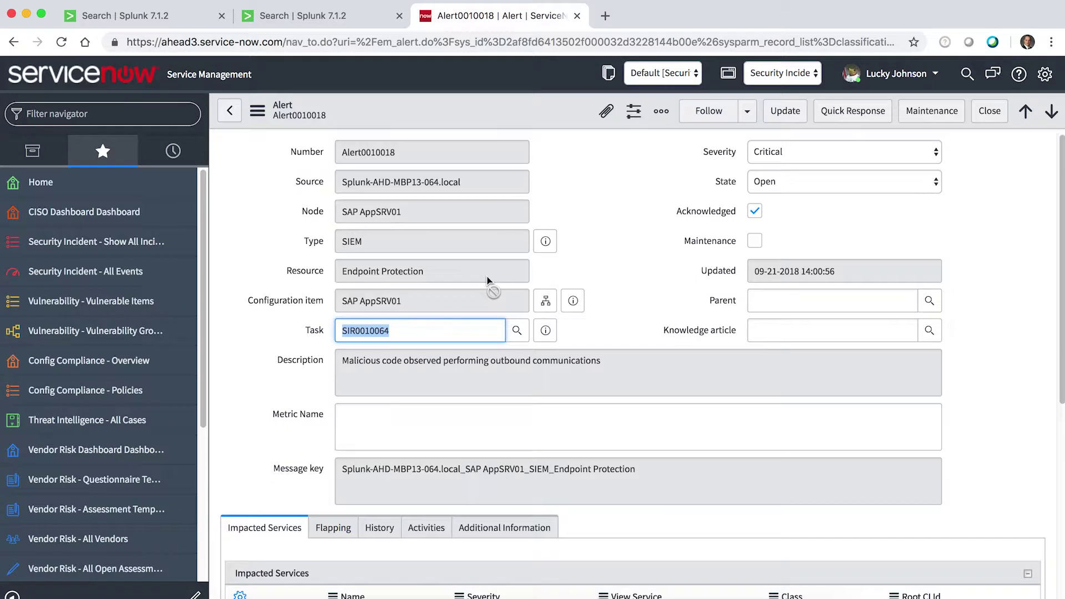
- Review the five Critical events listed on Alert0010018's Events tab
scroll(491, 294, down, 1)
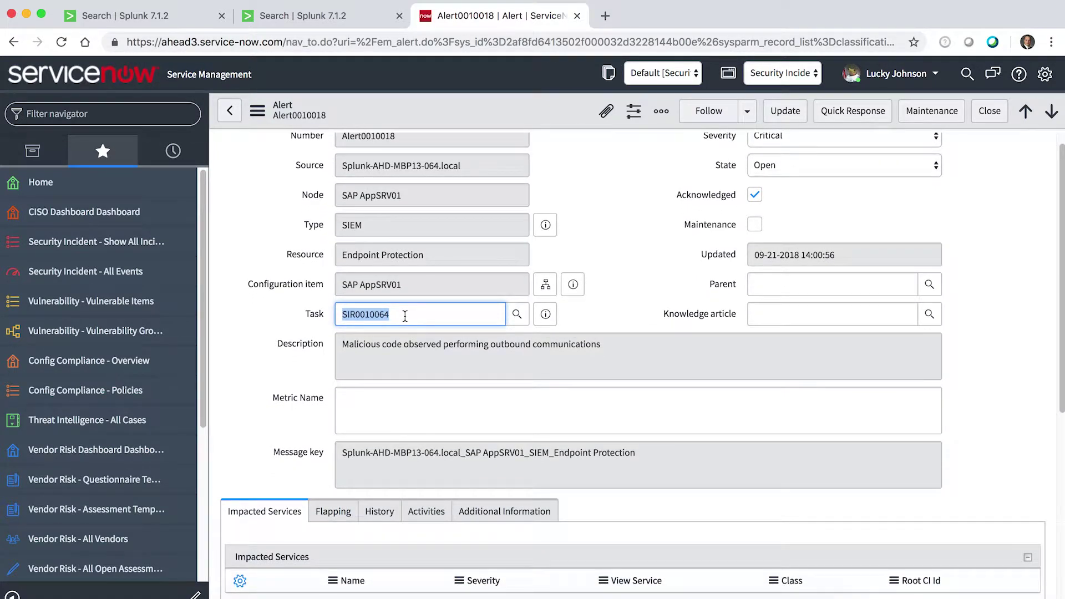
scroll(541, 384, down, 5)
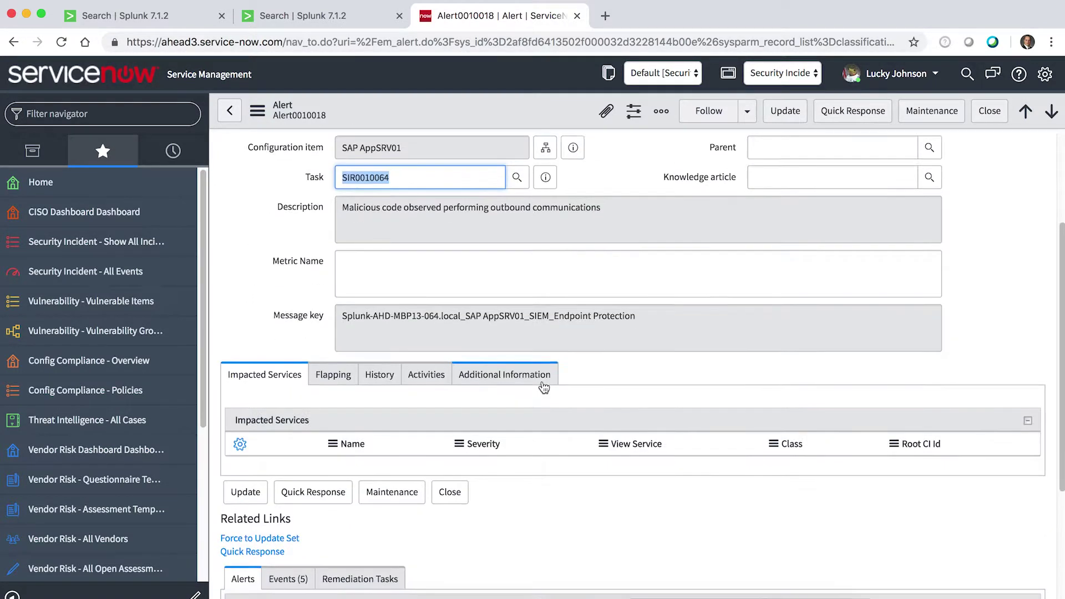
scroll(540, 384, down, 3)
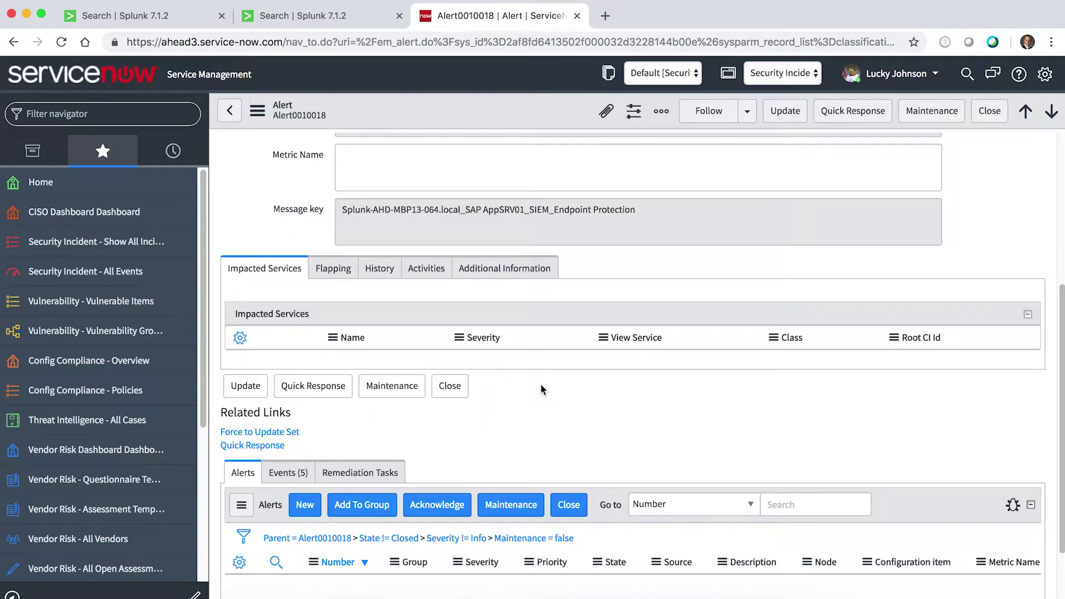
click(287, 470)
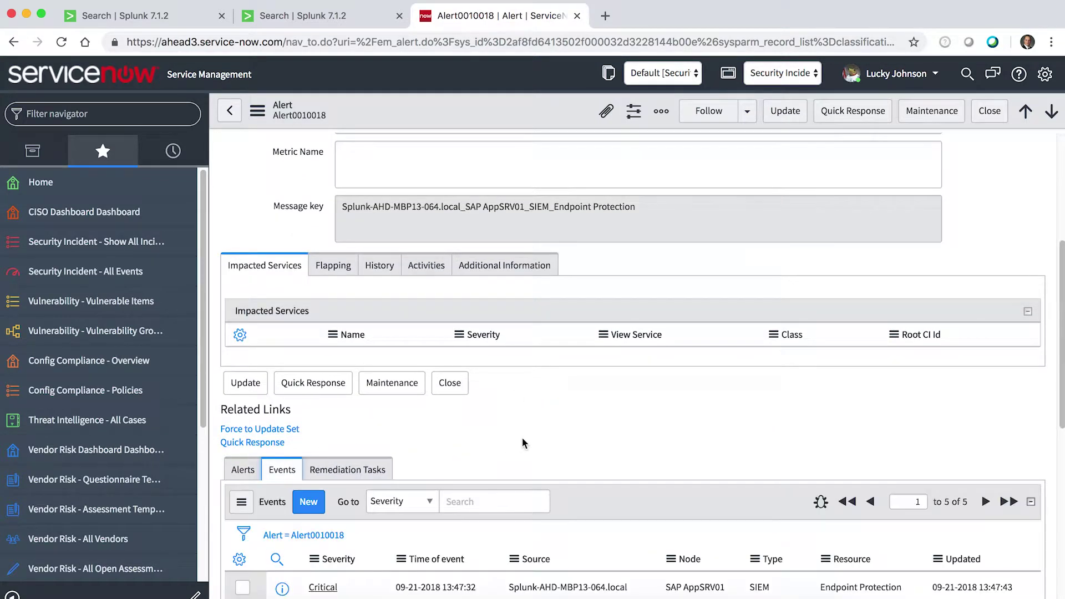
scroll(523, 434, down, 3)
scroll(531, 426, down, 3)
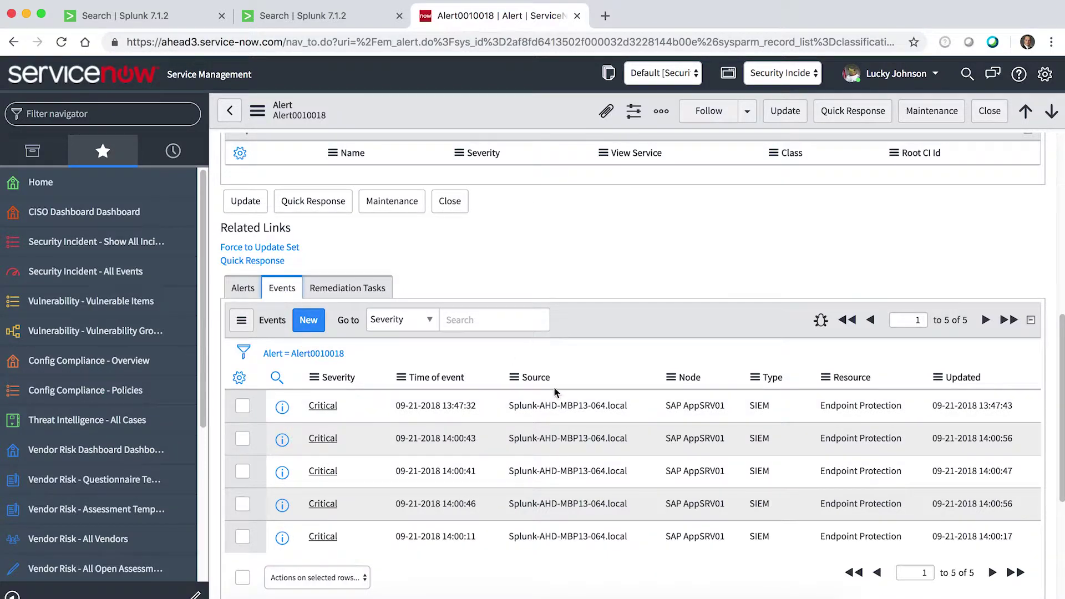
- Open the alert's linked security incident SIR0010064 from its Task field preview
scroll(482, 355, up, 3)
scroll(438, 344, up, 5)
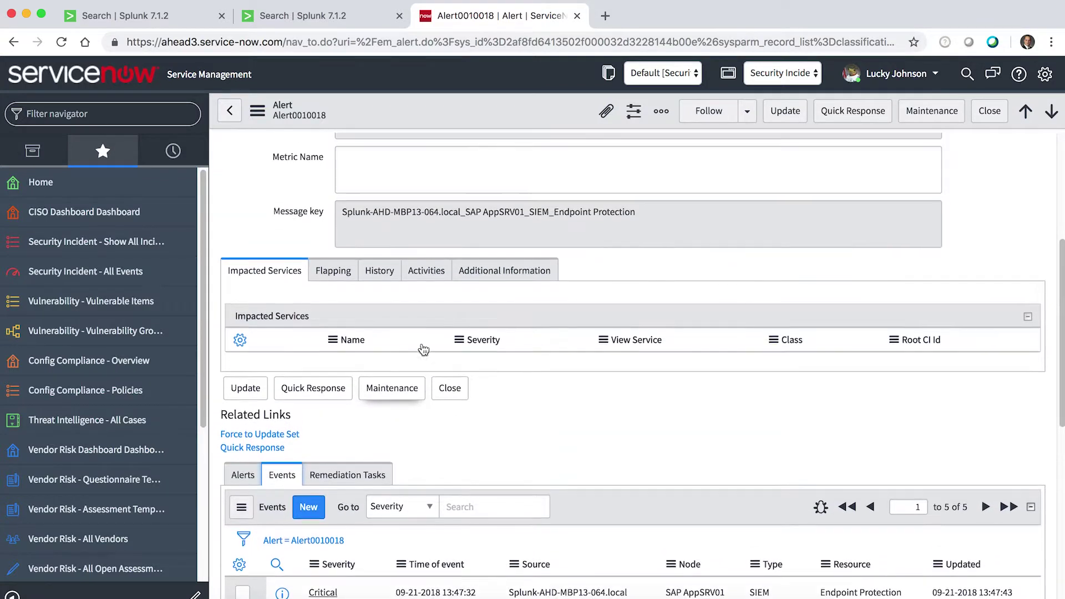
scroll(423, 349, up, 3)
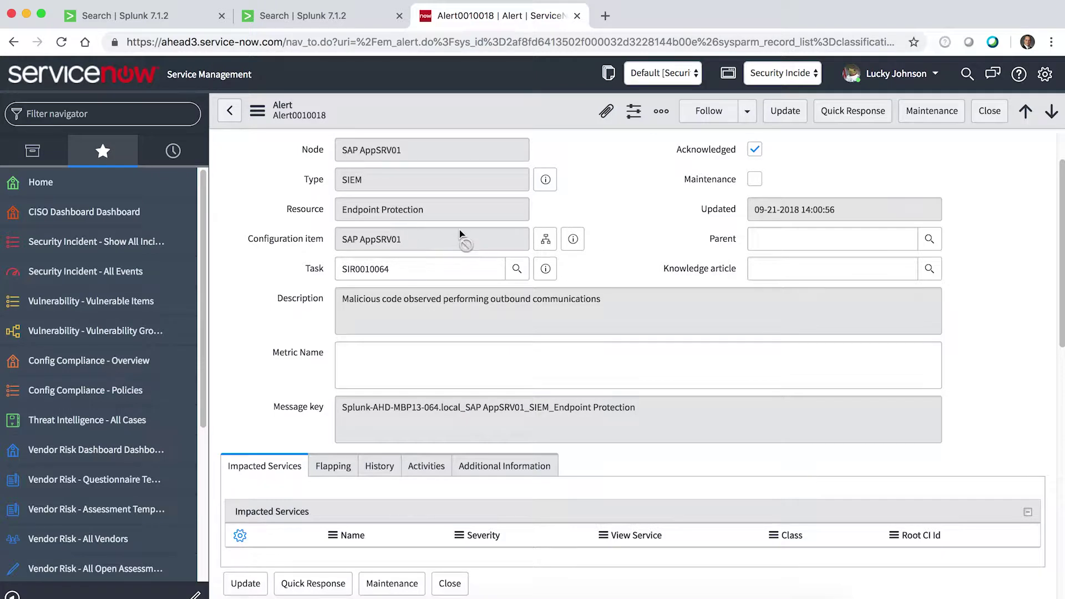
scroll(463, 237, up, 2)
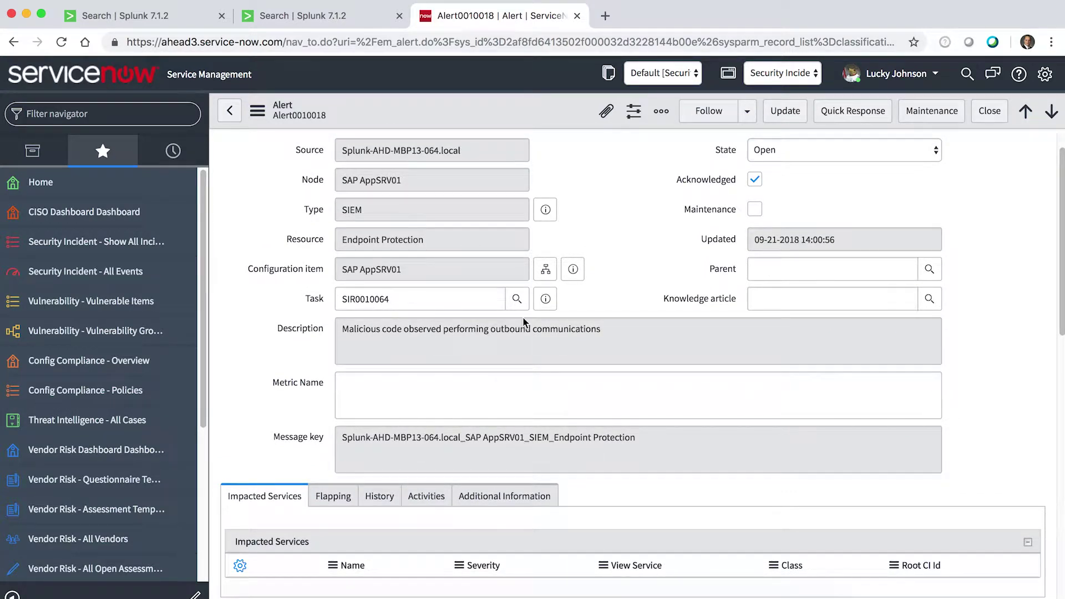
click(545, 305)
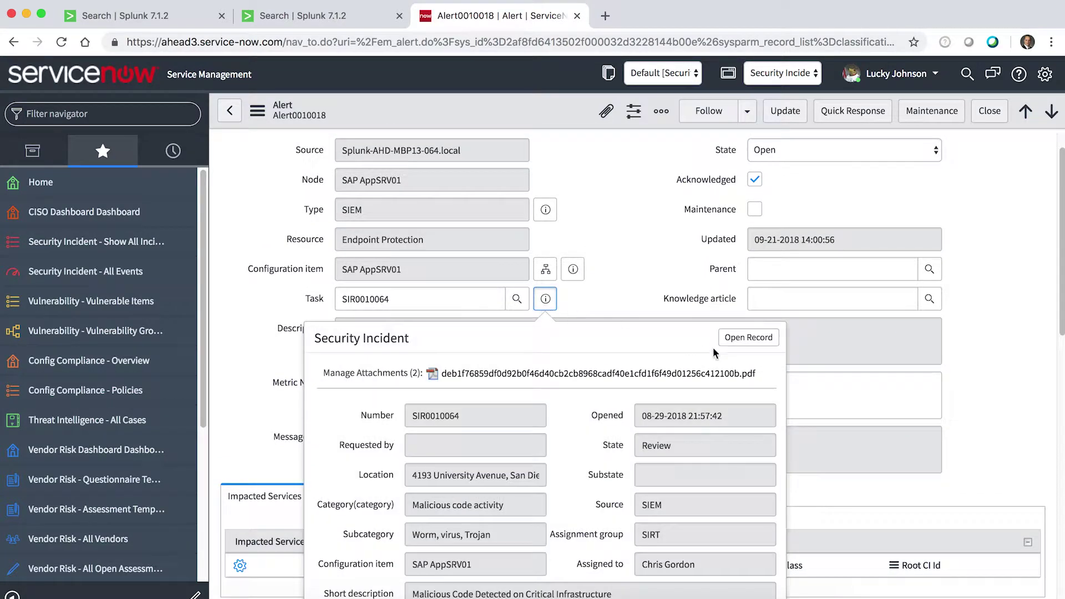
click(771, 349)
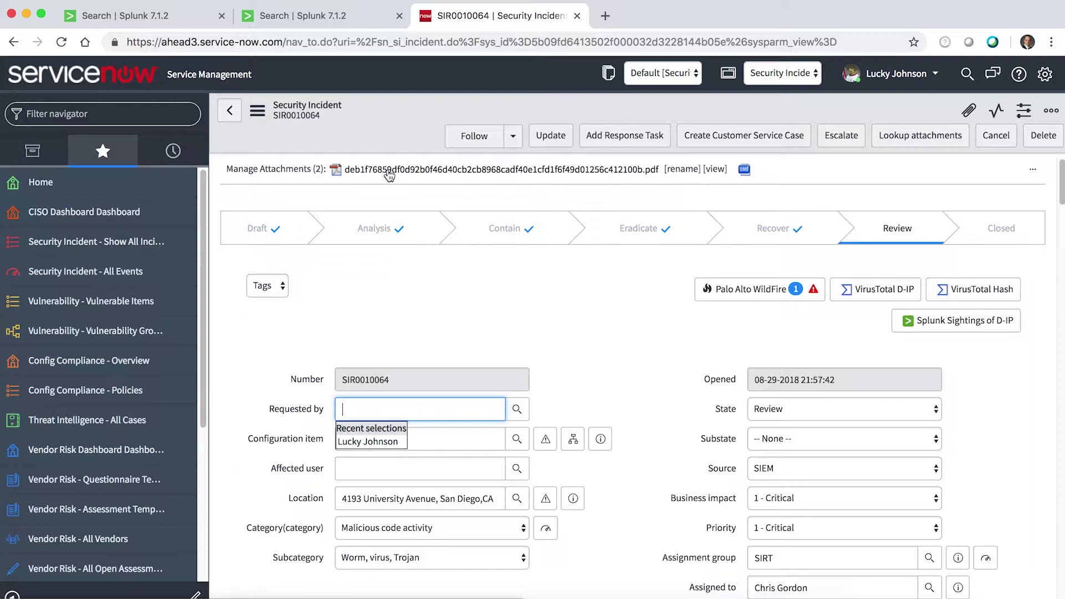
- Download and open the WildFire Analysis Report PDF attached to SIR0010064
click(389, 170)
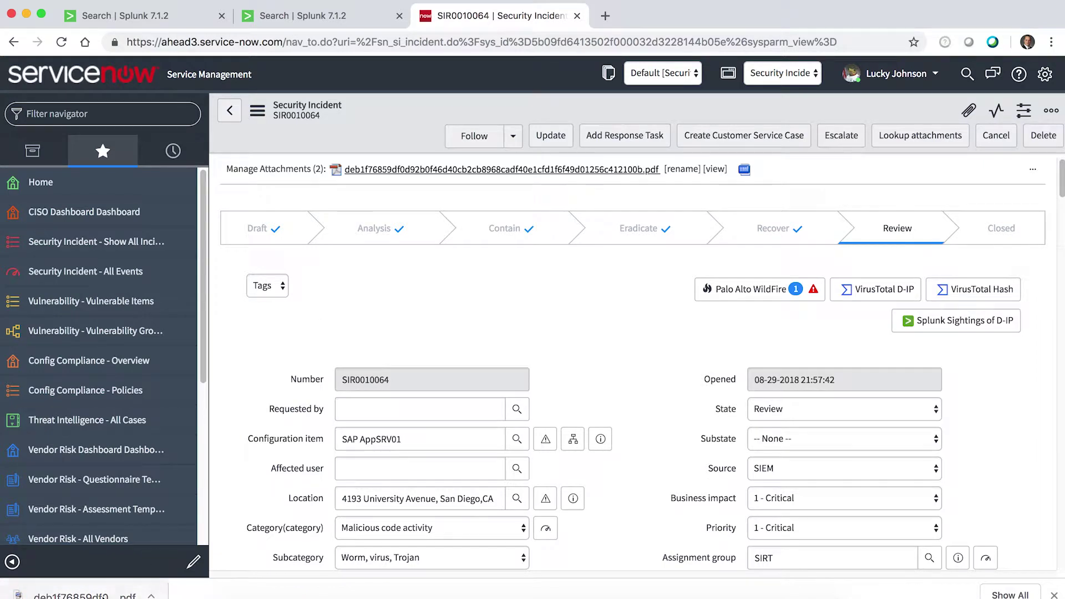
click(78, 594)
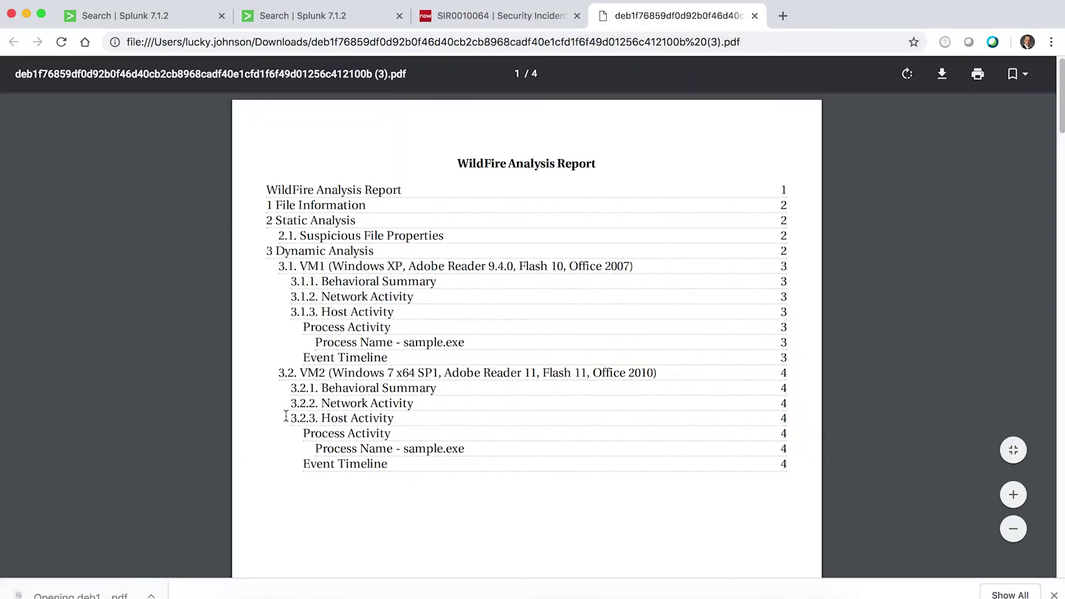
- Check the report's File Information Malware verdict, then close the PDF tab
scroll(424, 254, down, 10)
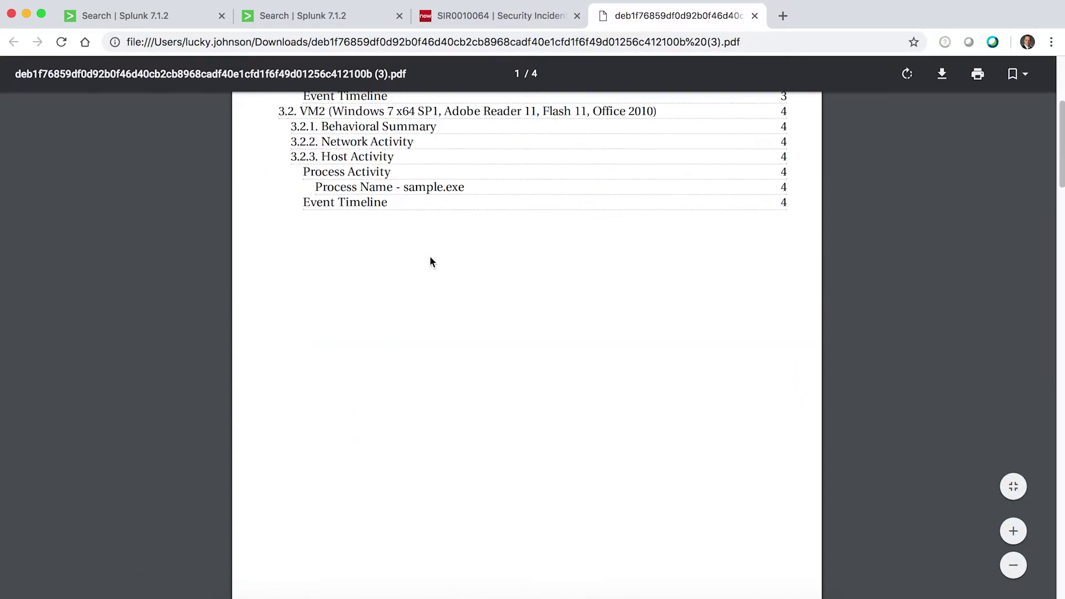
scroll(431, 259, down, 12)
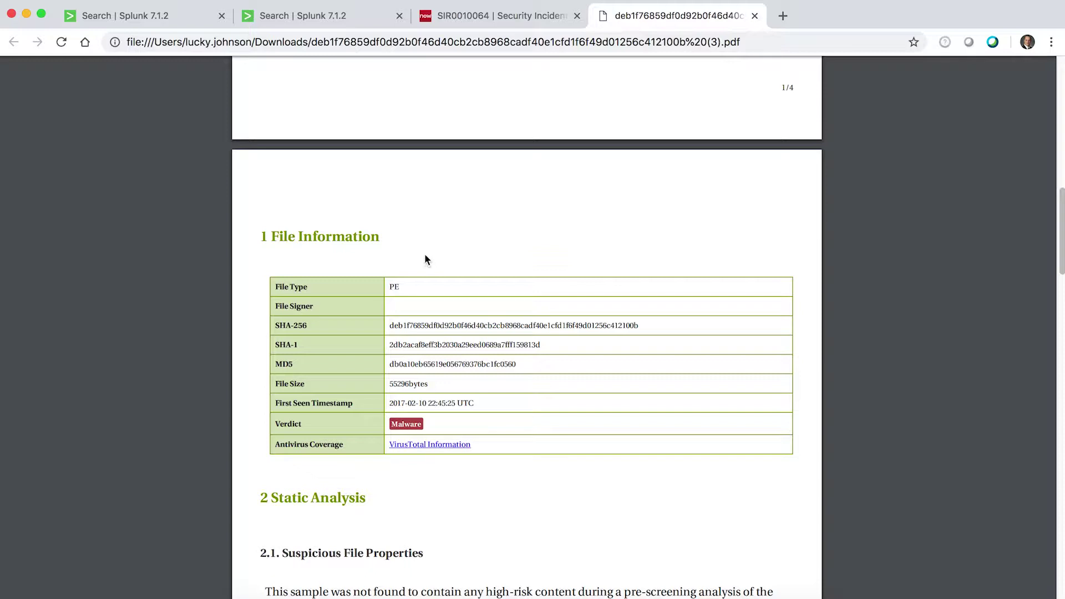
scroll(422, 241, up, 1)
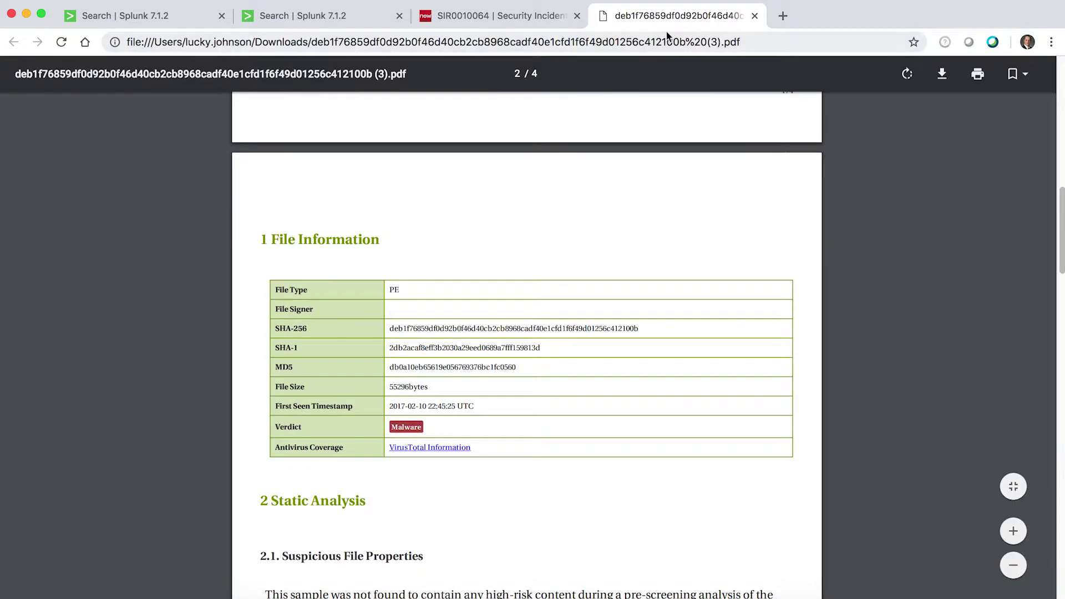
click(755, 15)
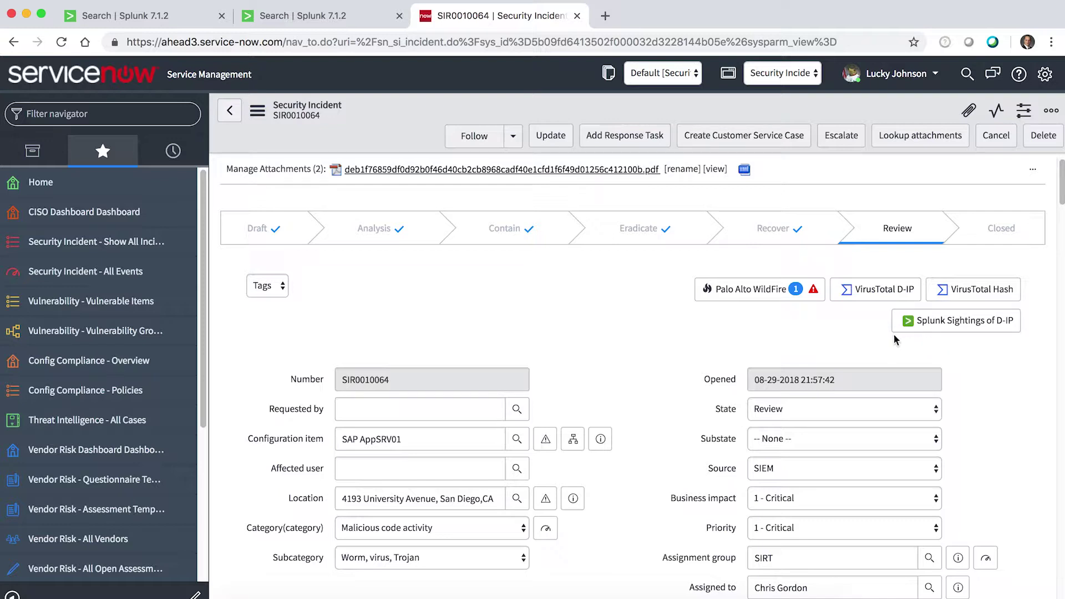
- Show Knowledge results related to malicious code for incident SIR0010064
scroll(678, 336, down, 2)
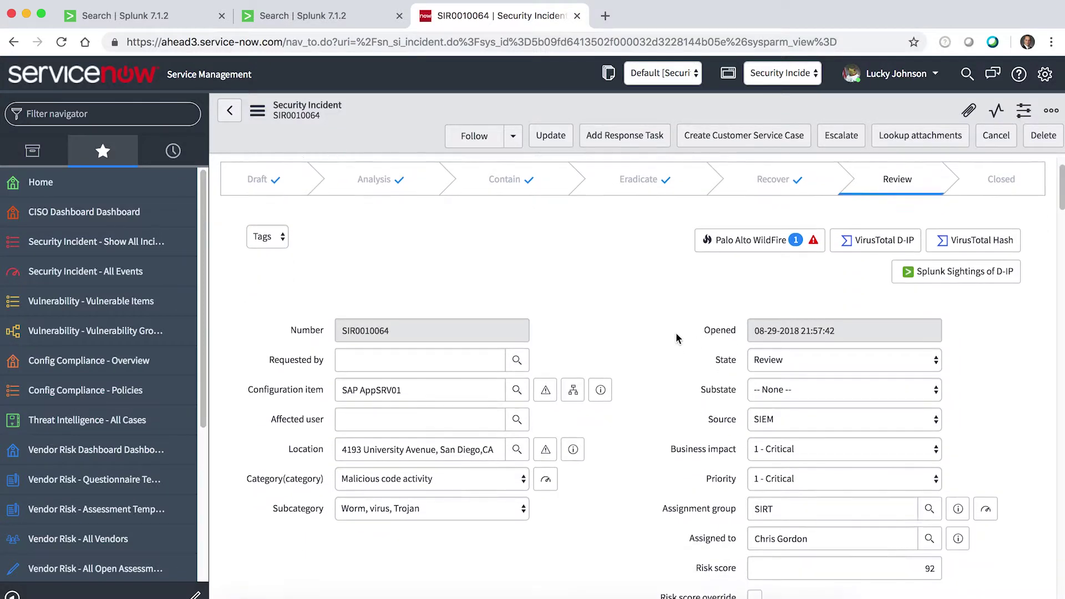
scroll(678, 336, down, 2)
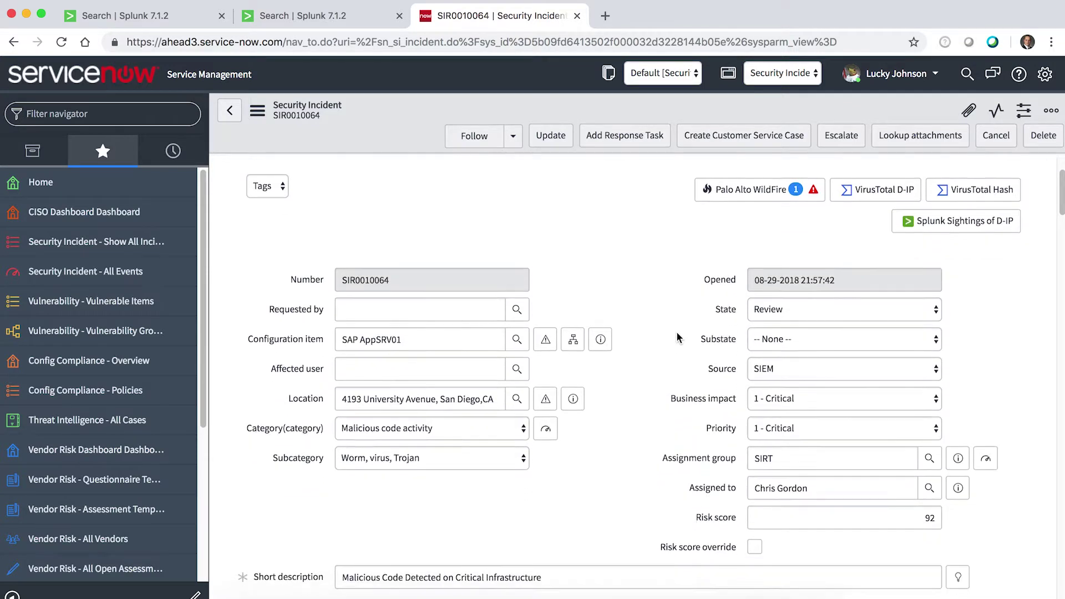
scroll(679, 333, down, 3)
click(641, 530)
- Go full screen and scroll to playbook task SIT0010059, Analyze Host Configuration
scroll(644, 516, down, 3)
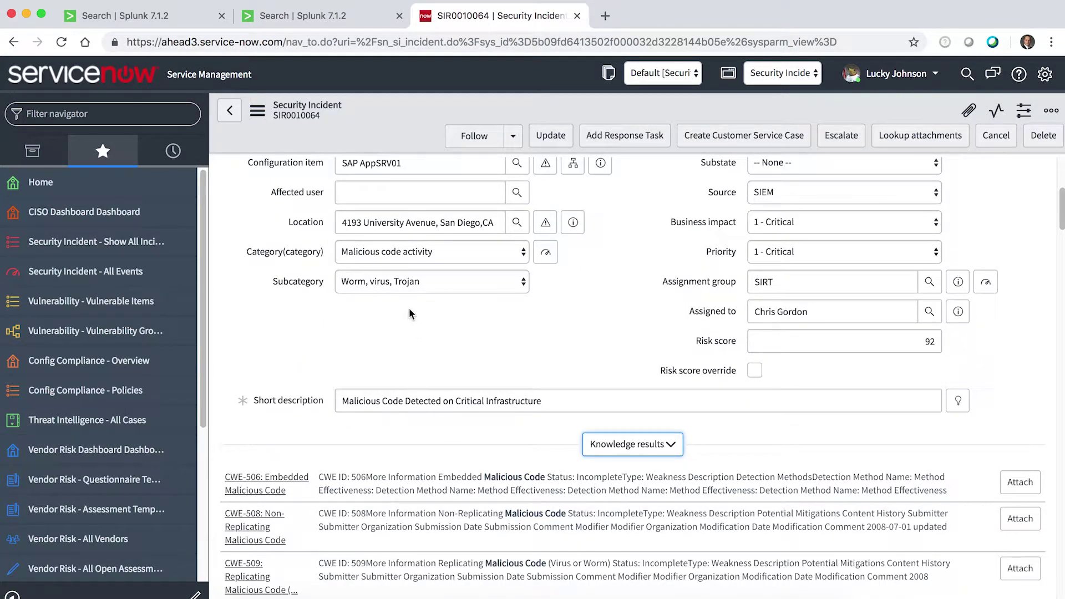
scroll(424, 422, down, 1)
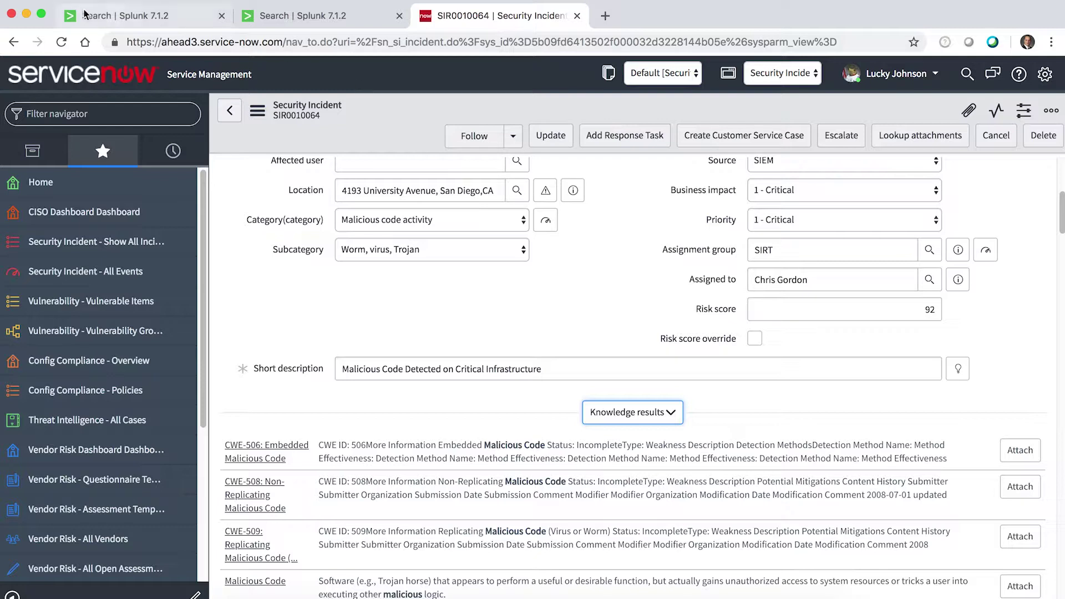
click(41, 17)
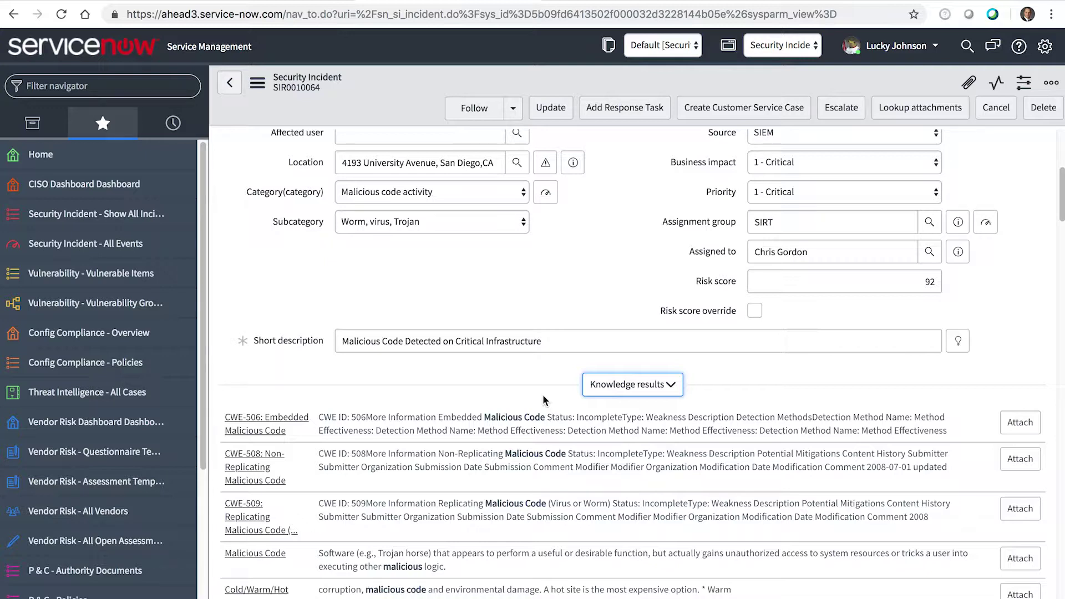
scroll(543, 400, down, 4)
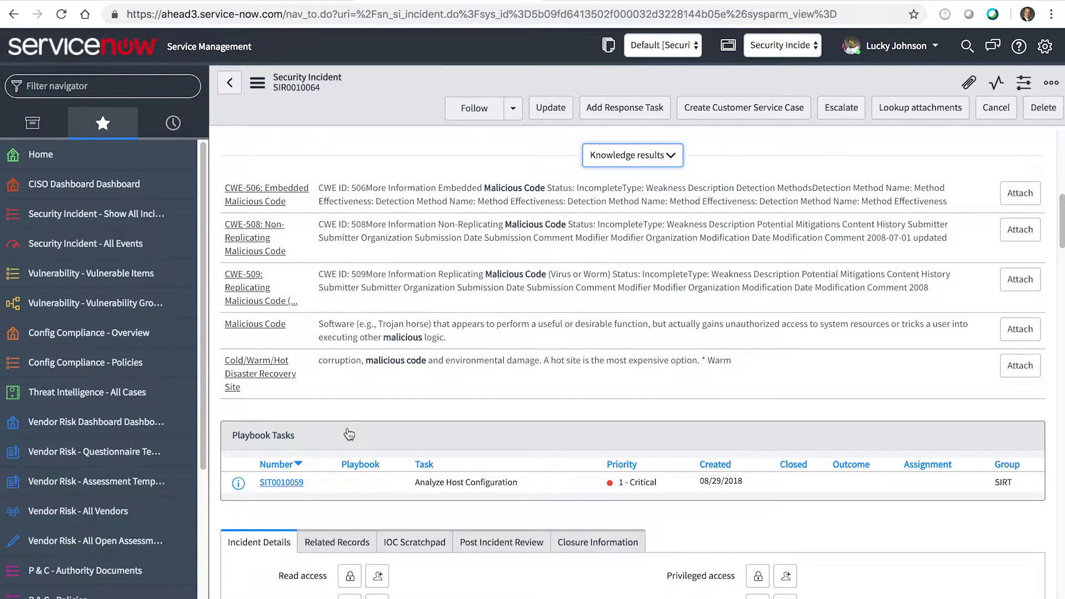
- View the IOC Scratchpad (destination IP 78.46.123.180, source IP 10.65.0.4, malware hash) and Related Links
click(17, 592)
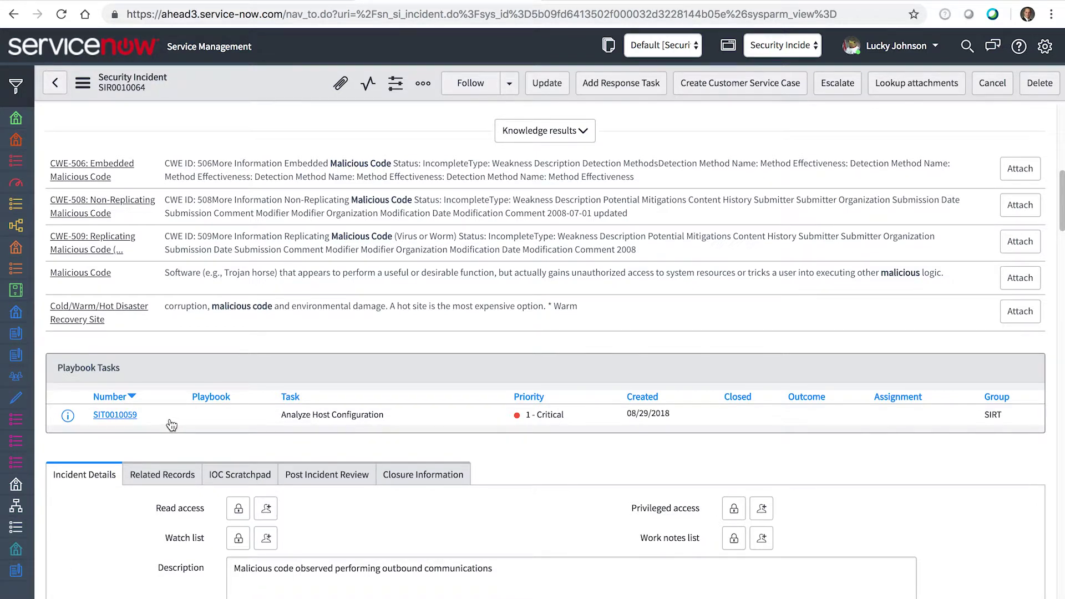
scroll(196, 377, down, 2)
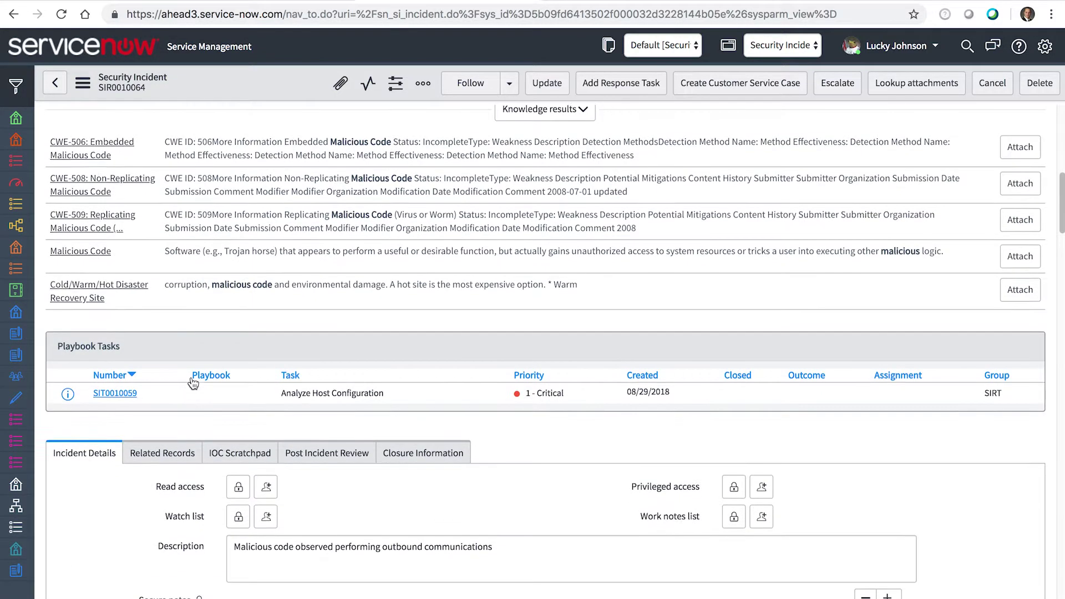
scroll(197, 377, down, 1)
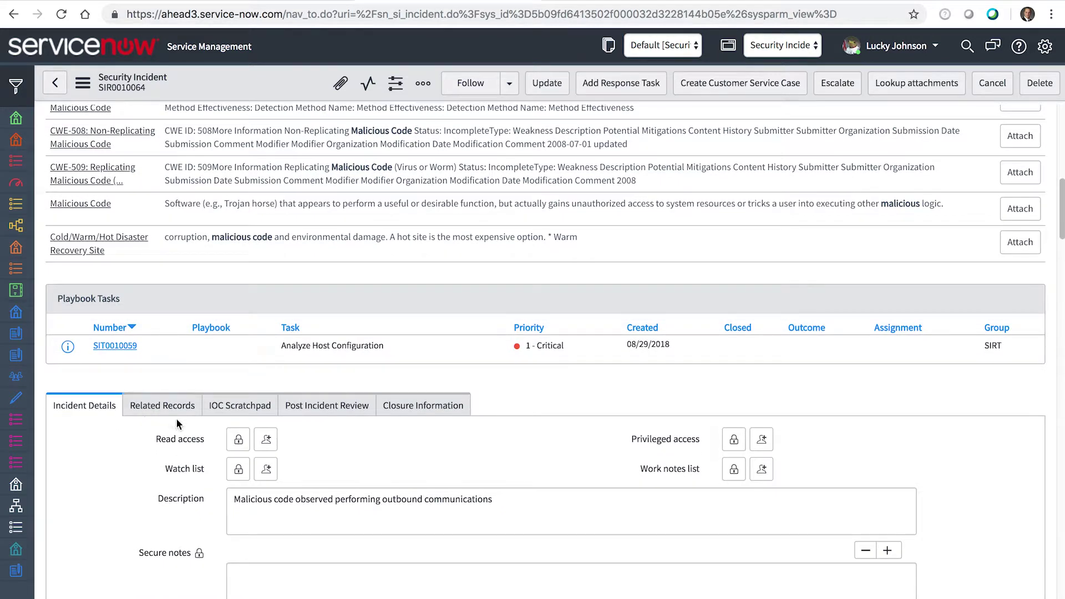
scroll(288, 441, up, 1)
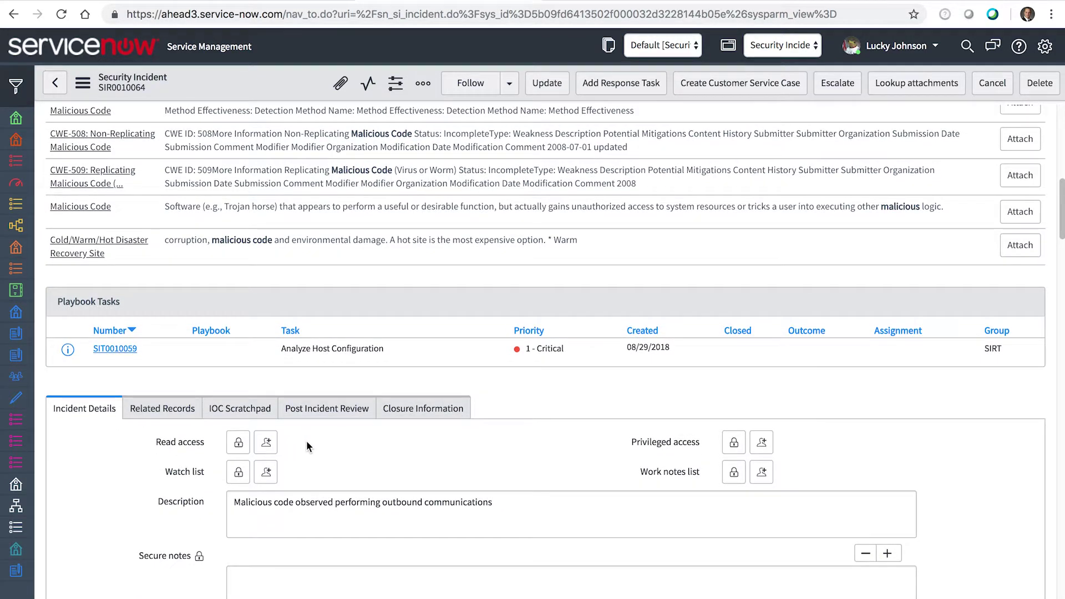
click(260, 414)
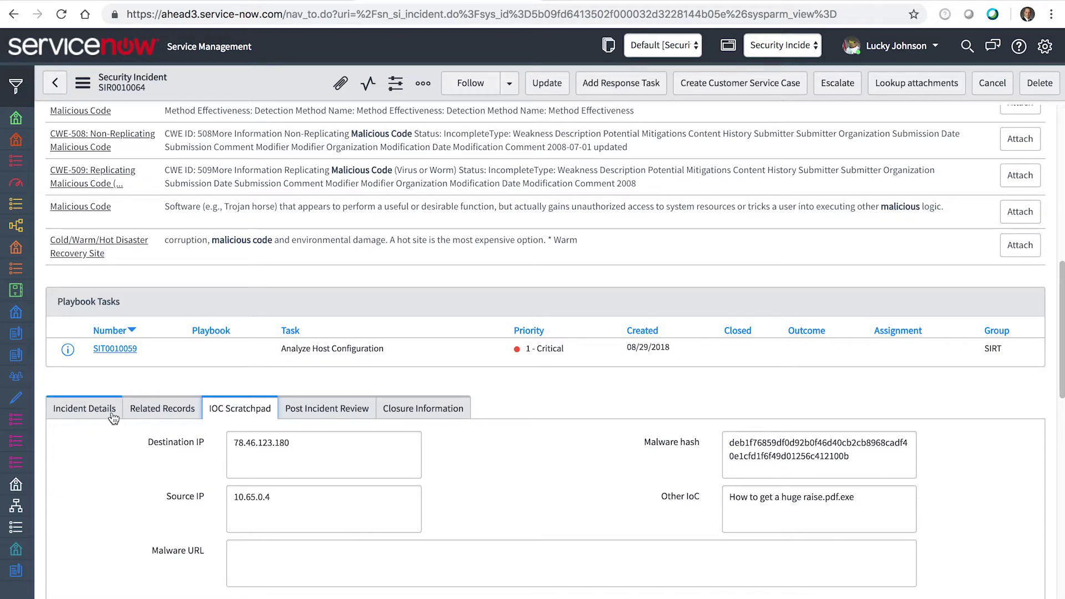
scroll(106, 415, down, 5)
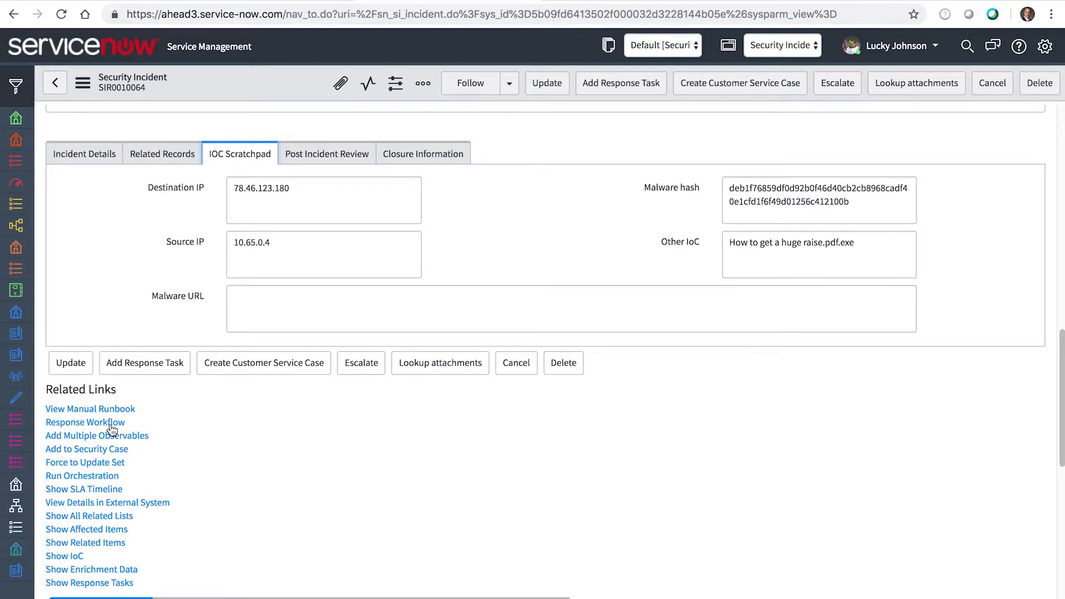
- Check the finished WildFire Data Enrichment workflow and Malware Response still running Analyze Host Configuration, then return to SIR0010064
click(111, 425)
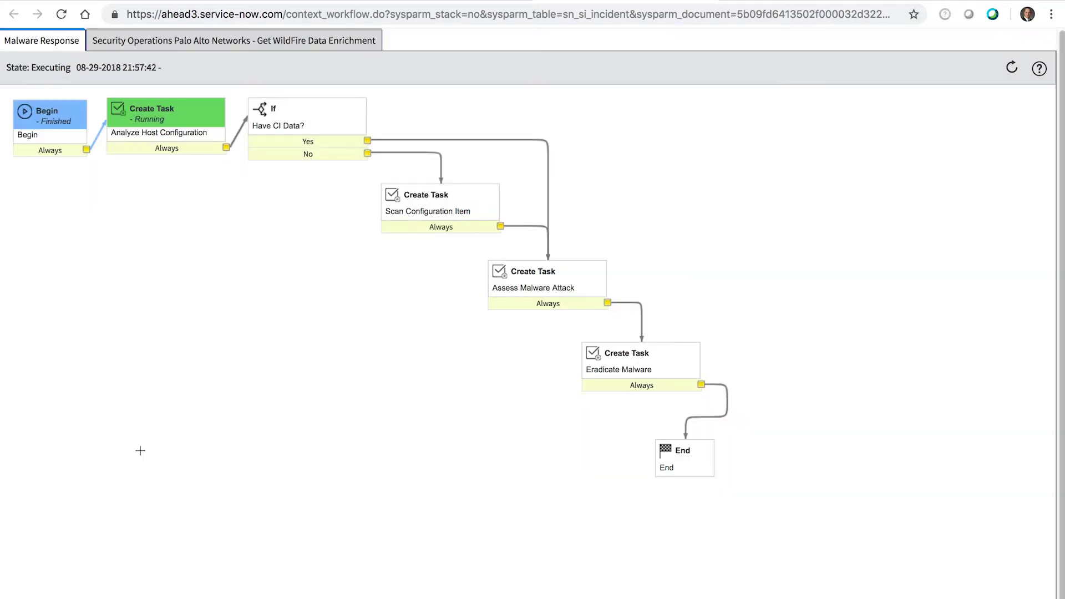
click(169, 39)
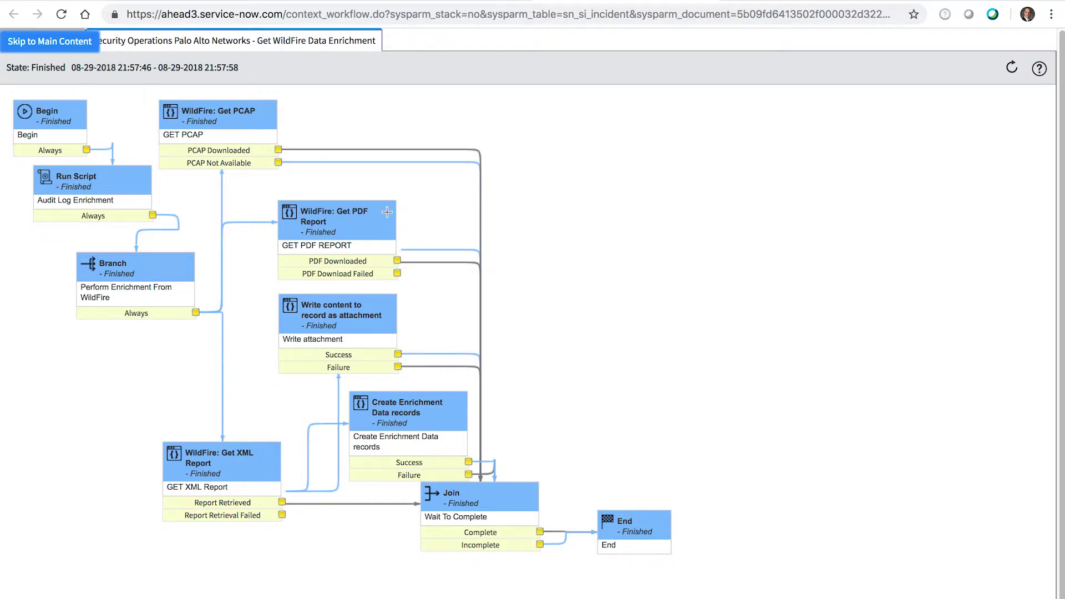
click(34, 45)
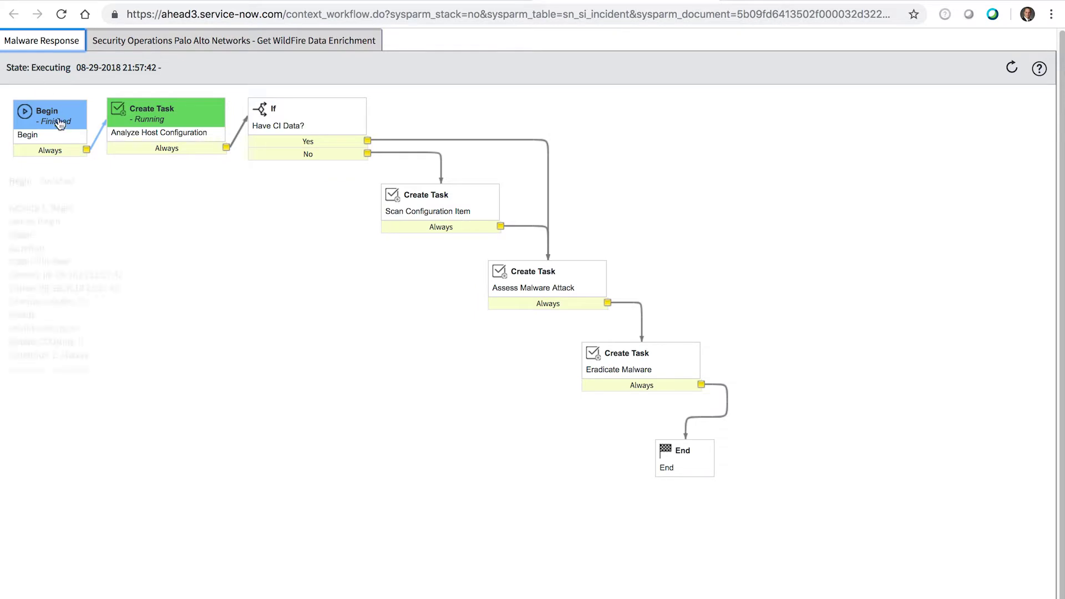
mouse_move(60, 134)
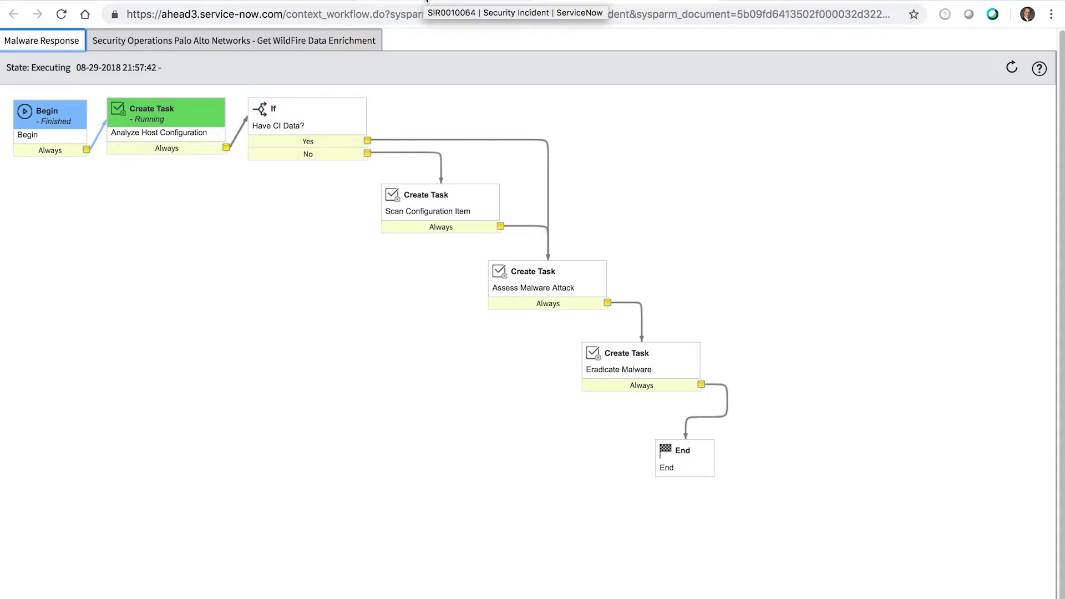
click(426, 2)
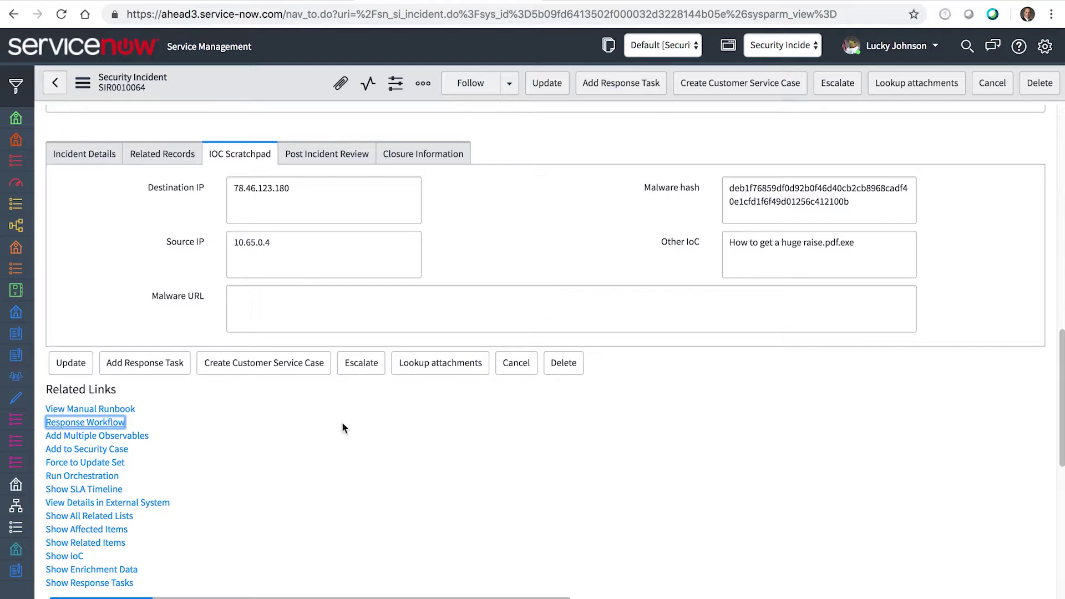
- Scroll to Related Links and show every related list, including Observables, Running Processes and Firewall Logs
scroll(343, 423, down, 3)
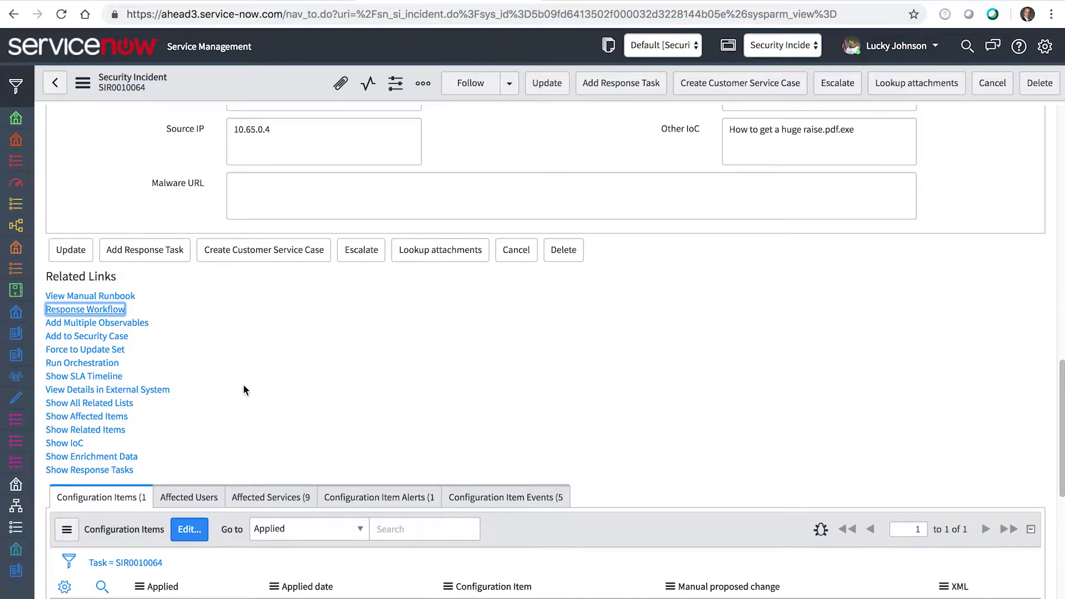
scroll(244, 385, down, 1)
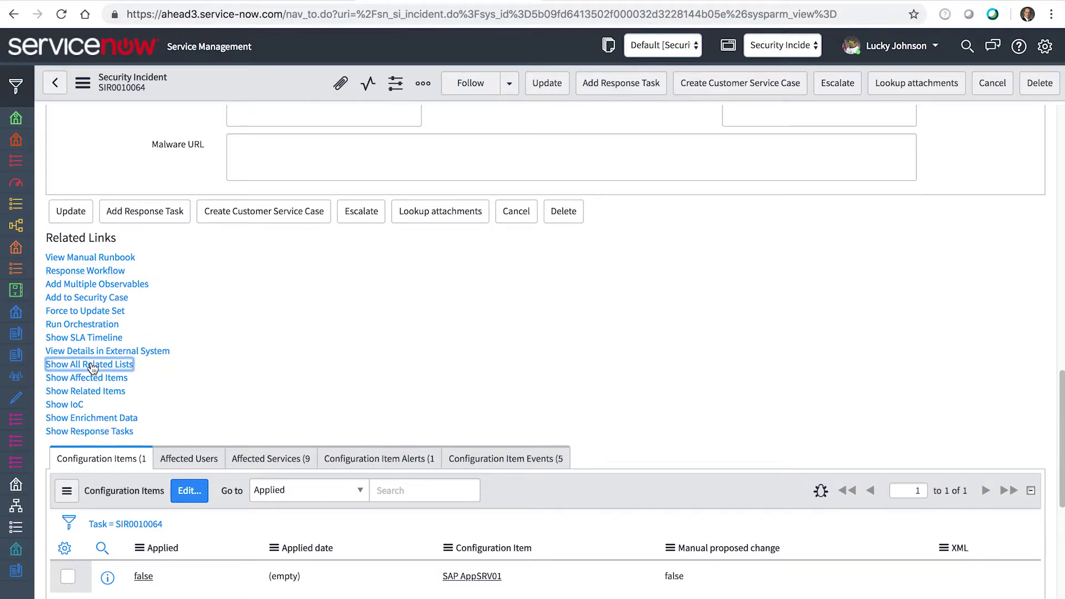
scroll(373, 318, down, 3)
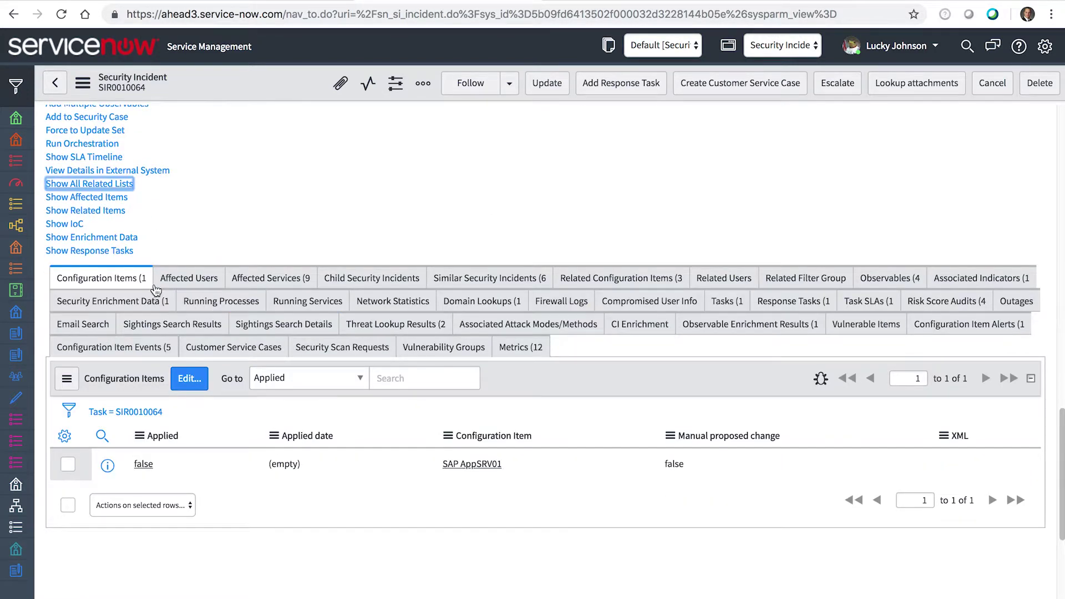
click(121, 280)
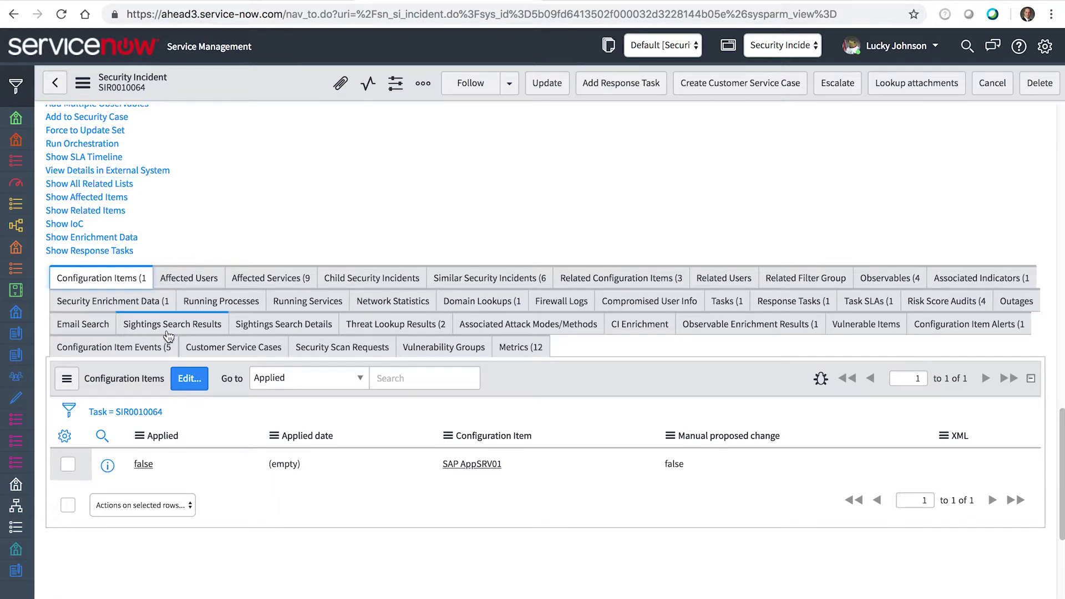
- Review the 9 affected services, the affected users and the incident's configuration items
click(236, 287)
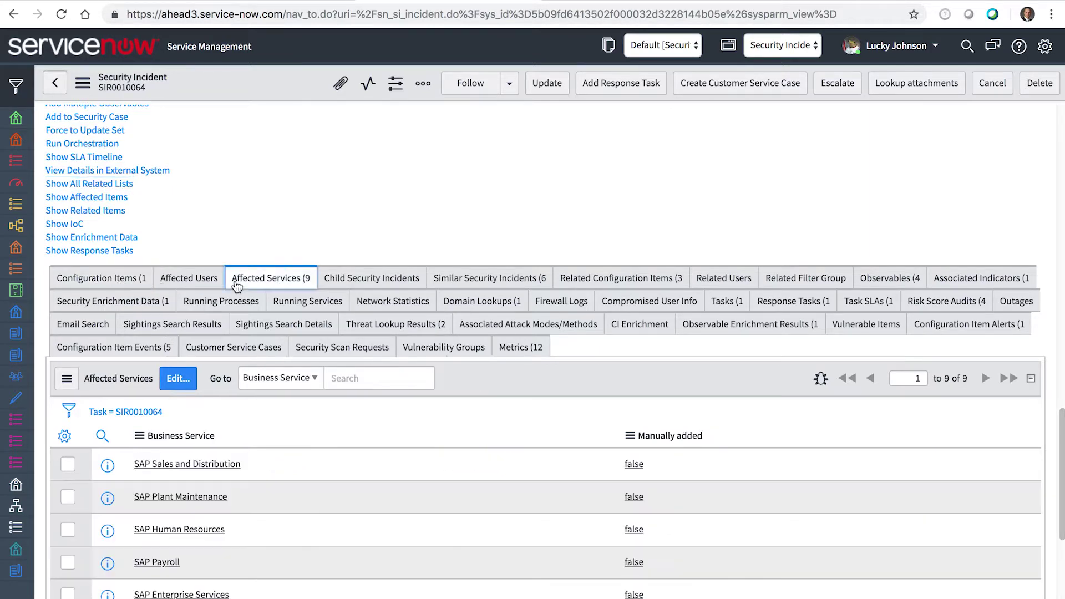
click(204, 284)
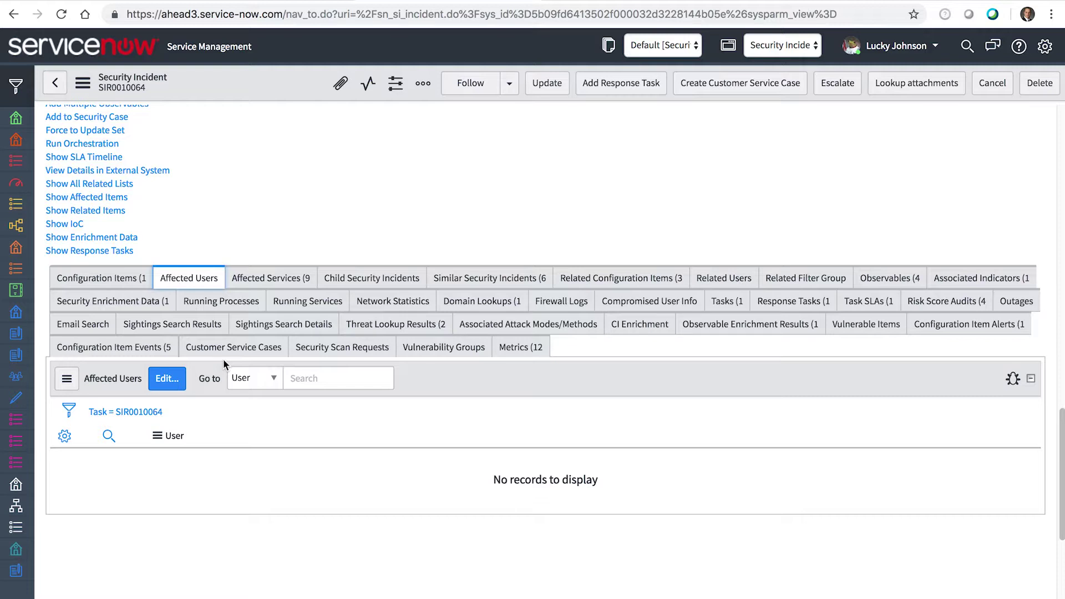
click(116, 278)
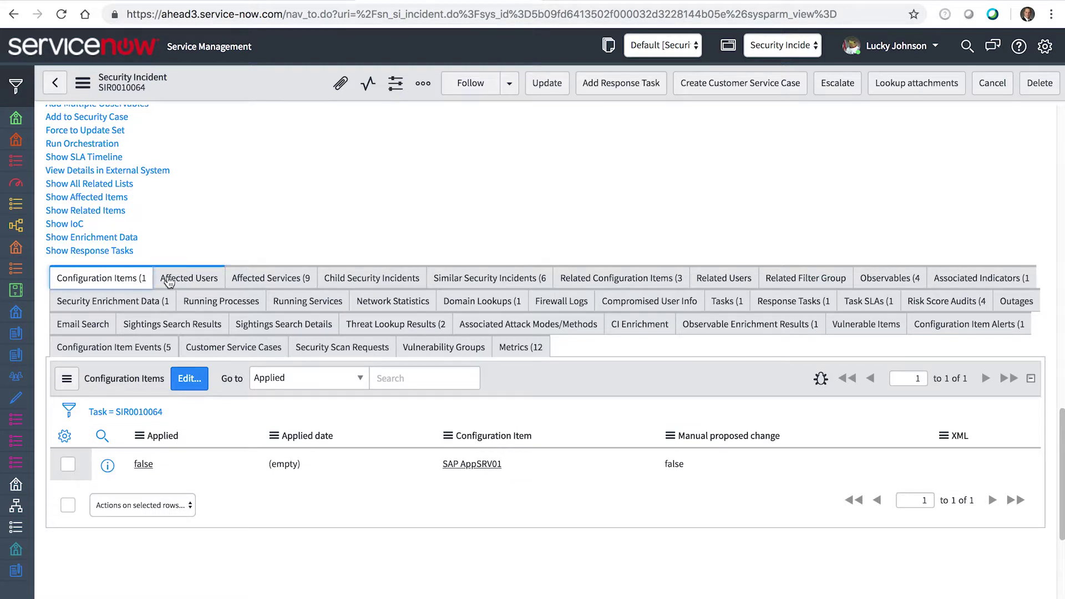
- Check the three related CIs, four observables, TorrentLocker indicator and 10.65.0.4's Whois enrichment result
click(623, 282)
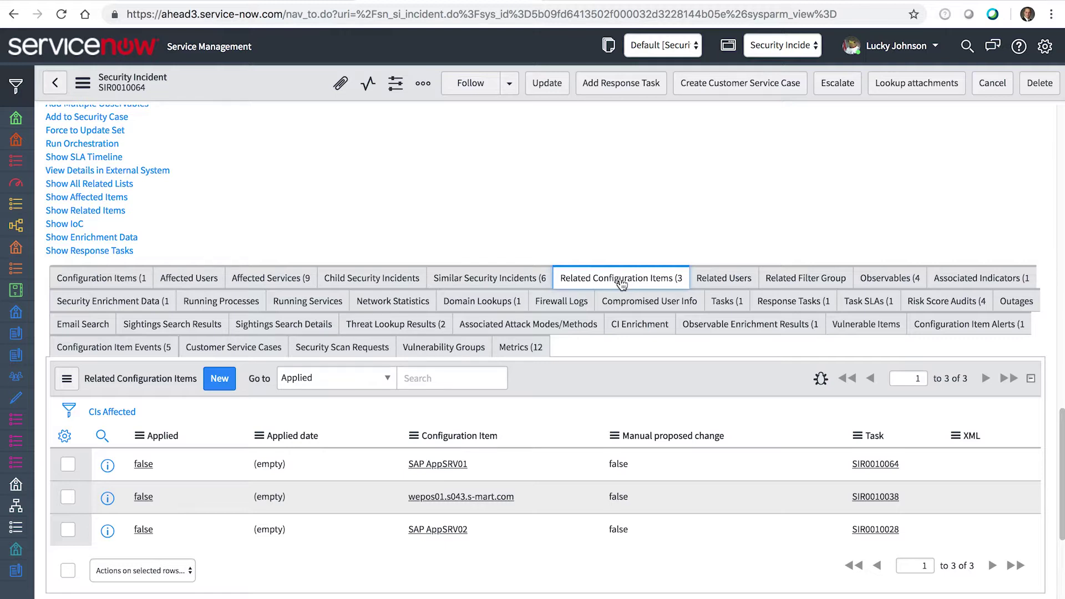
click(867, 282)
click(943, 284)
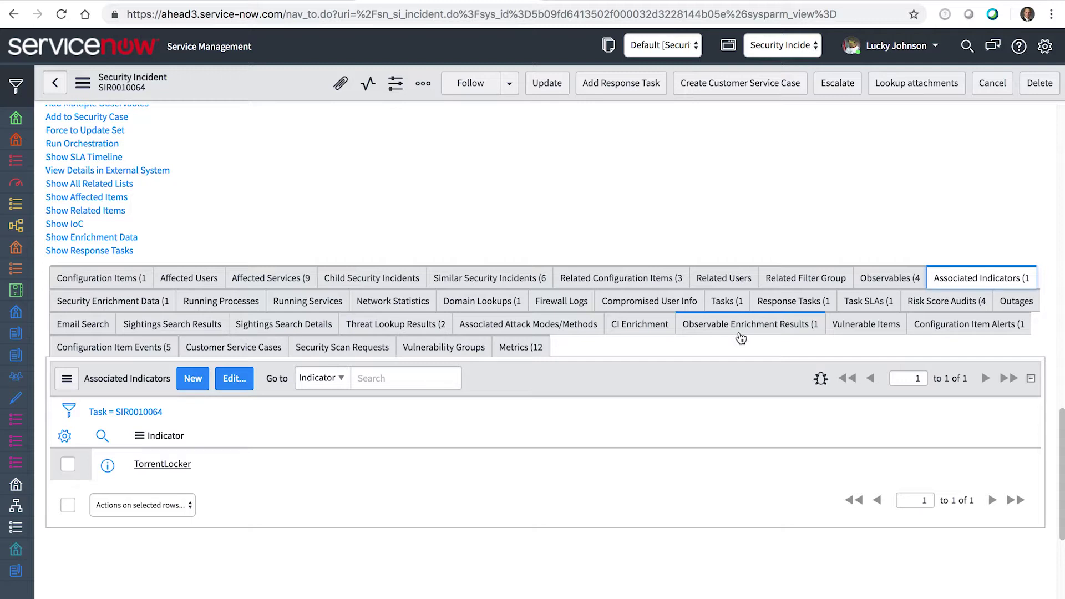
click(743, 330)
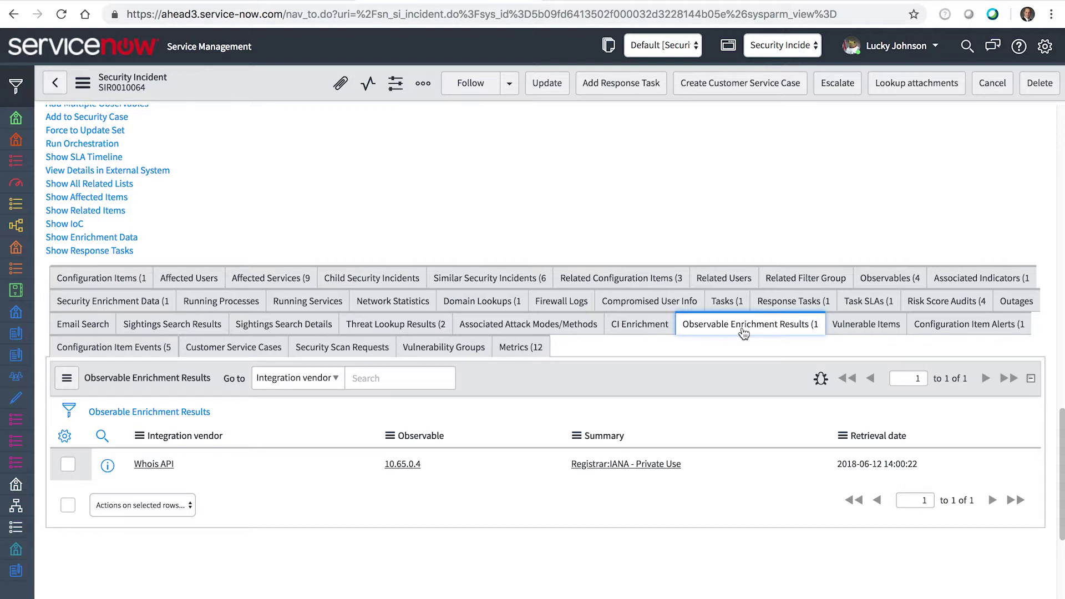
scroll(410, 211, up, 8)
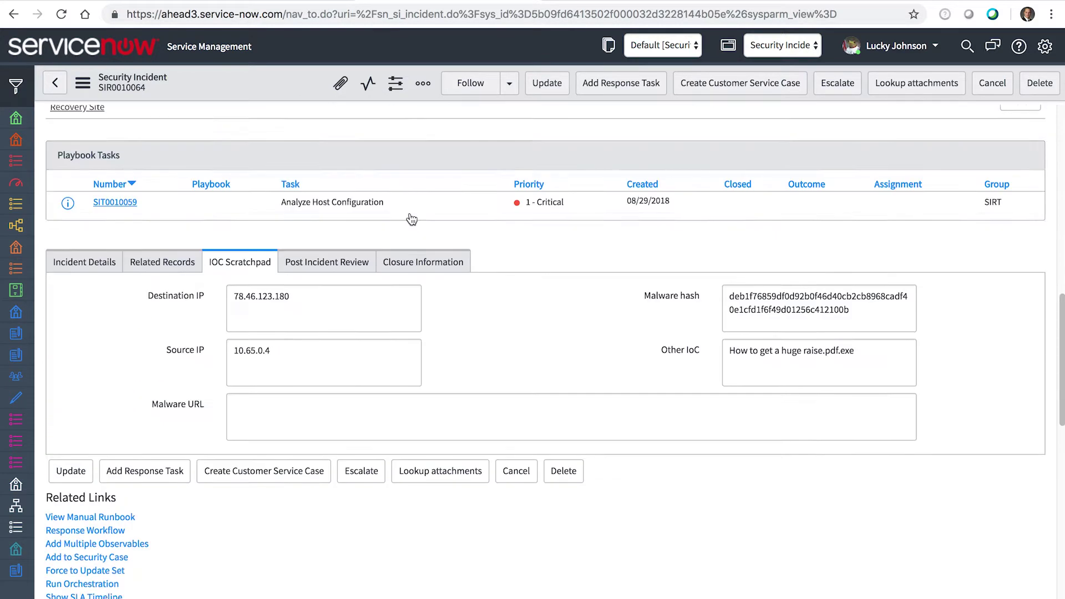
- Show SIR0010064's description and work notes, then scroll back up to its Review, 1 - Critical, SIRT details
click(103, 271)
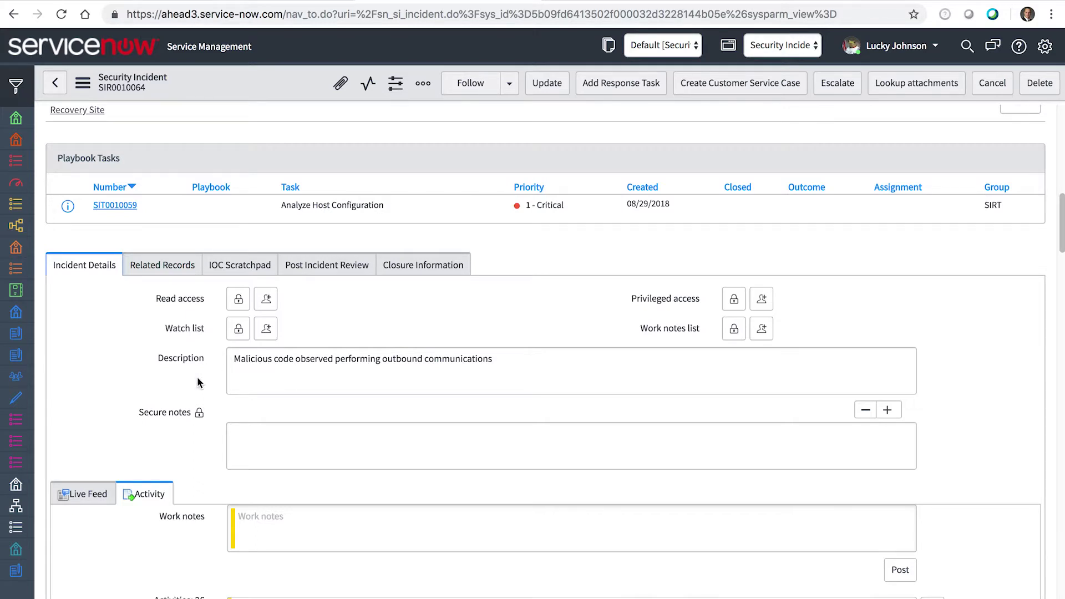
scroll(199, 383, down, 5)
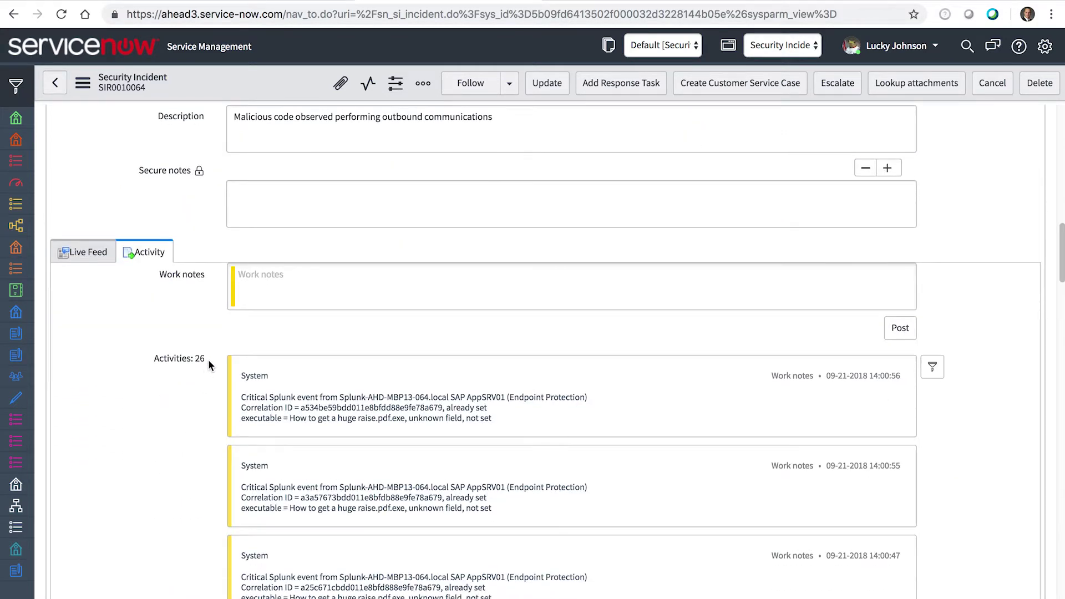
scroll(228, 367, down, 1)
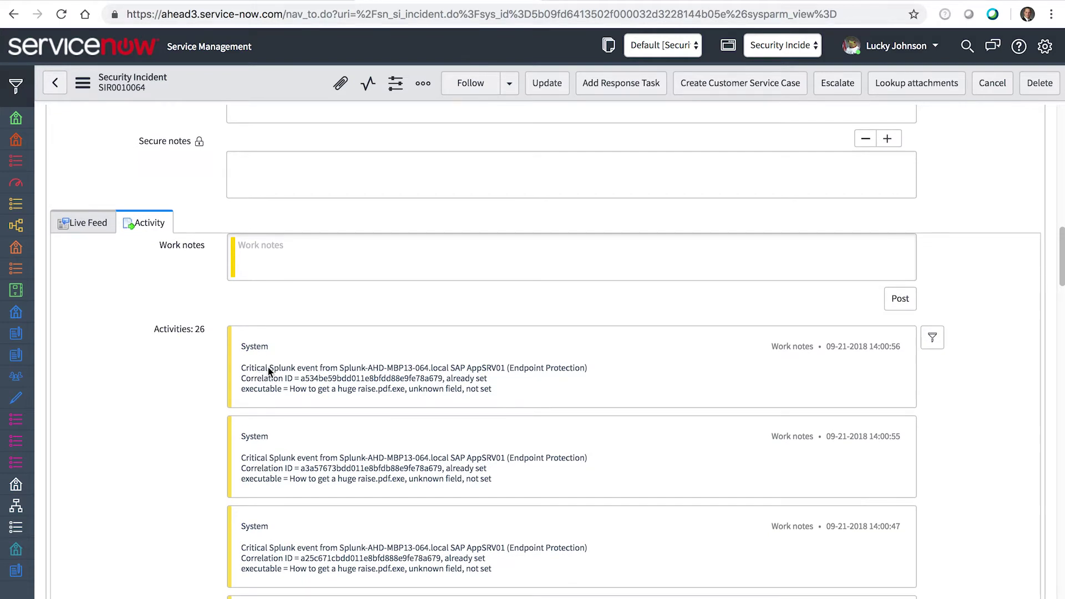
scroll(269, 370, down, 3)
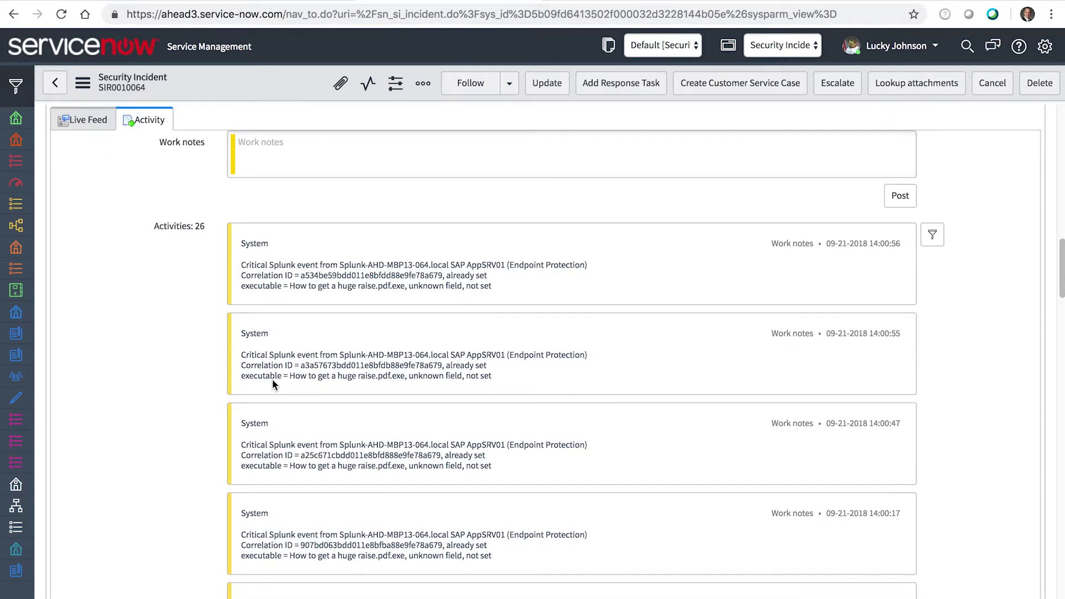
scroll(271, 383, down, 4)
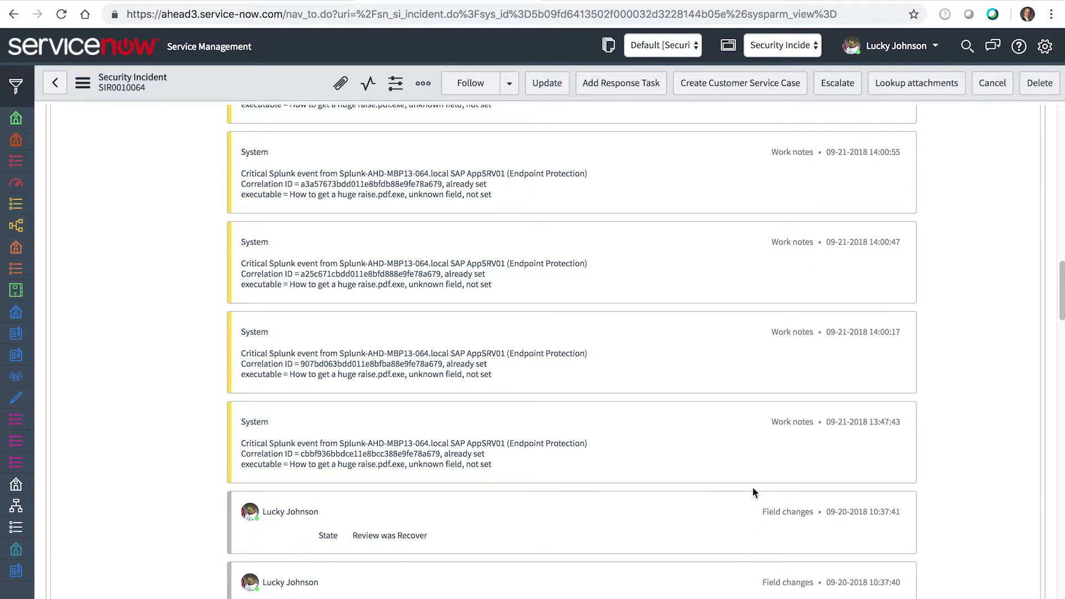
scroll(637, 507, down, 3)
scroll(608, 507, down, 4)
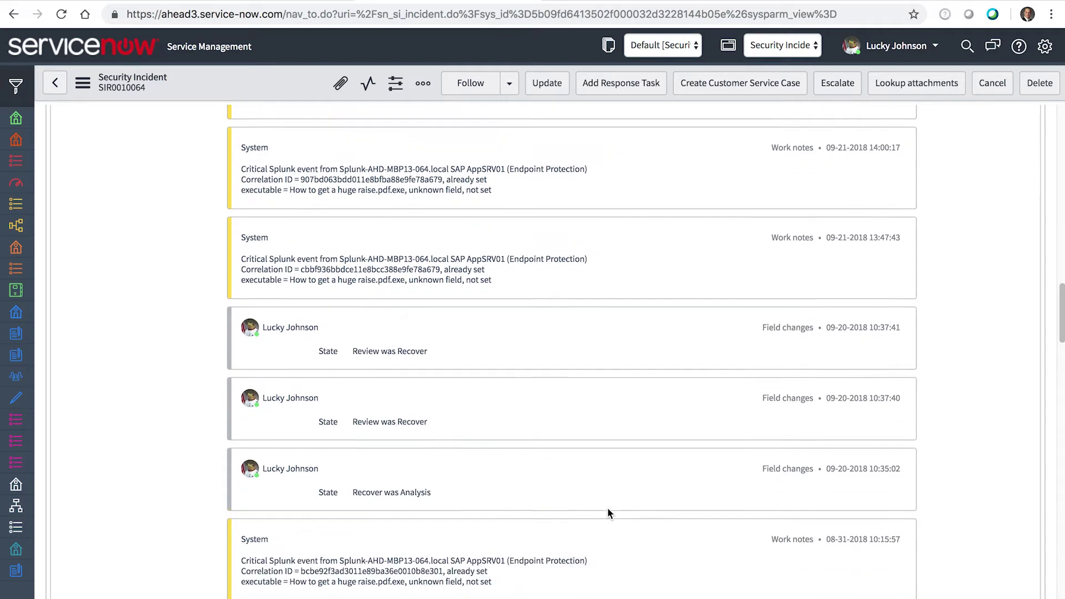
scroll(608, 507, down, 3)
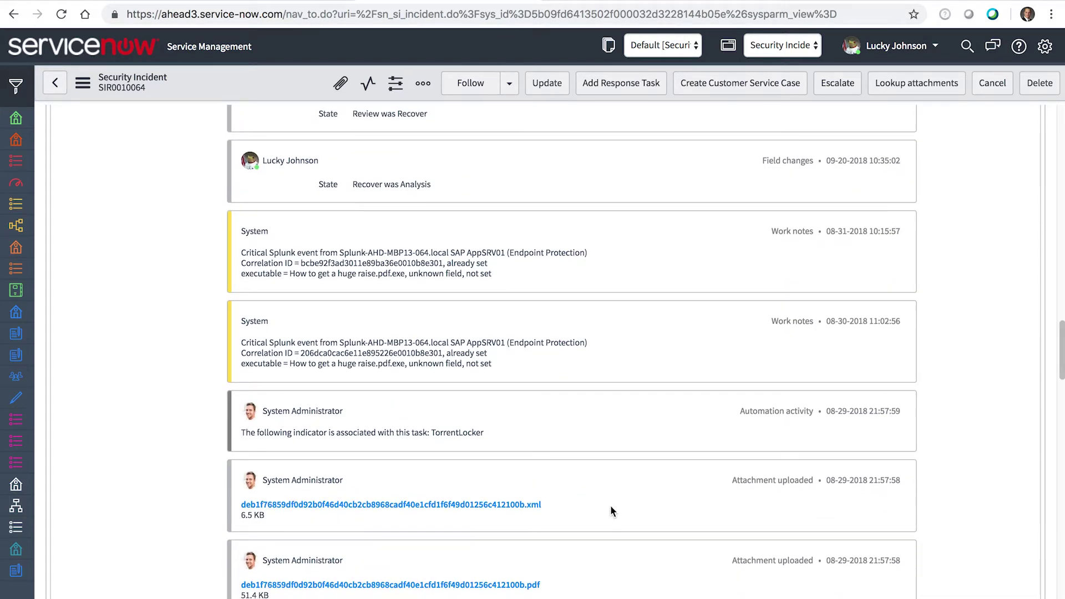
scroll(610, 507, down, 4)
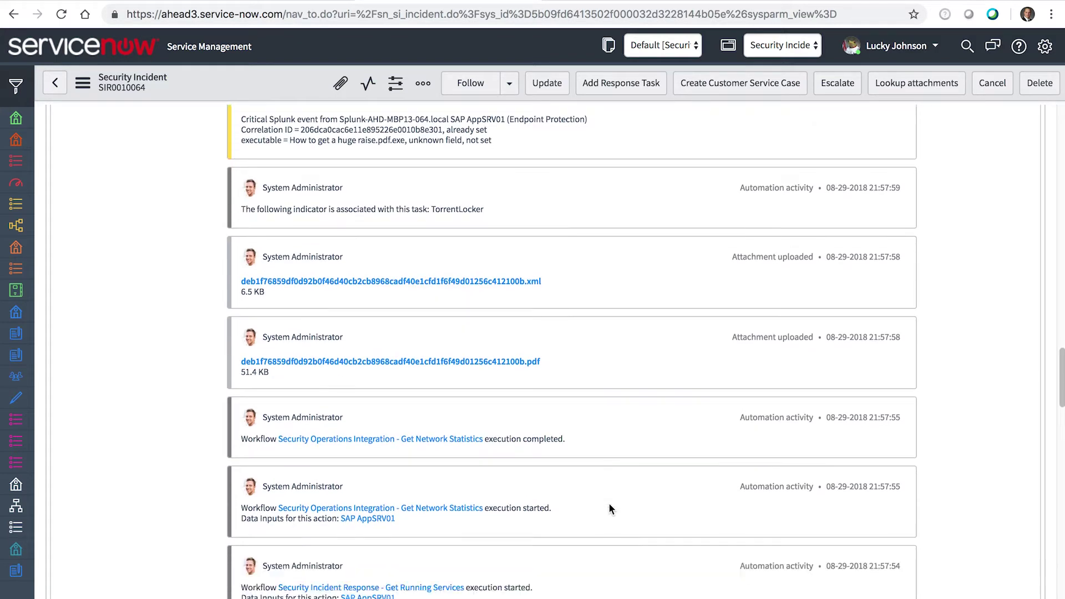
scroll(609, 508, up, 2)
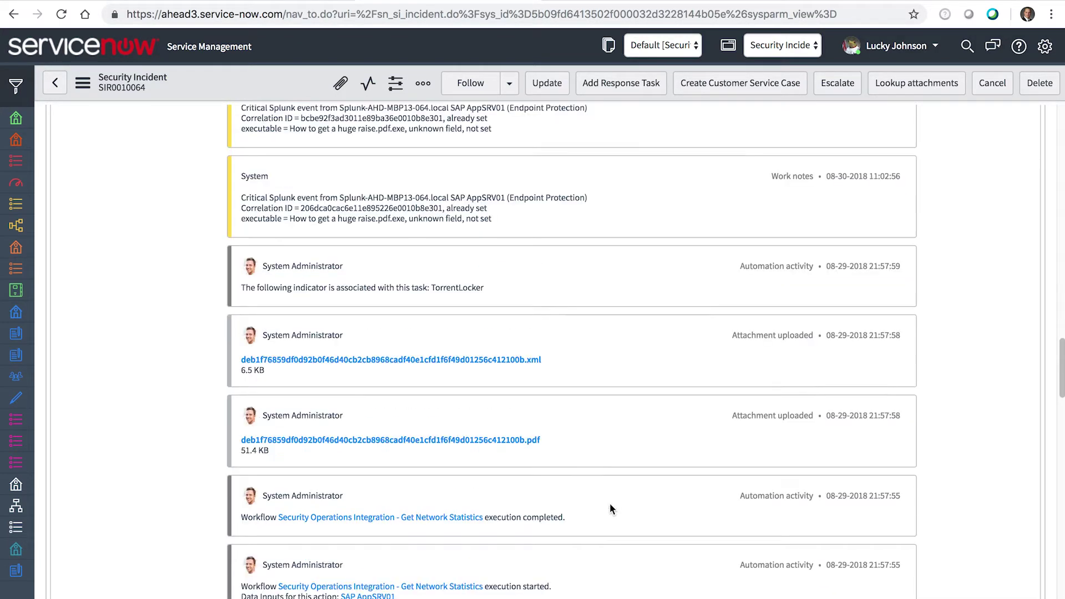
scroll(610, 504, up, 15)
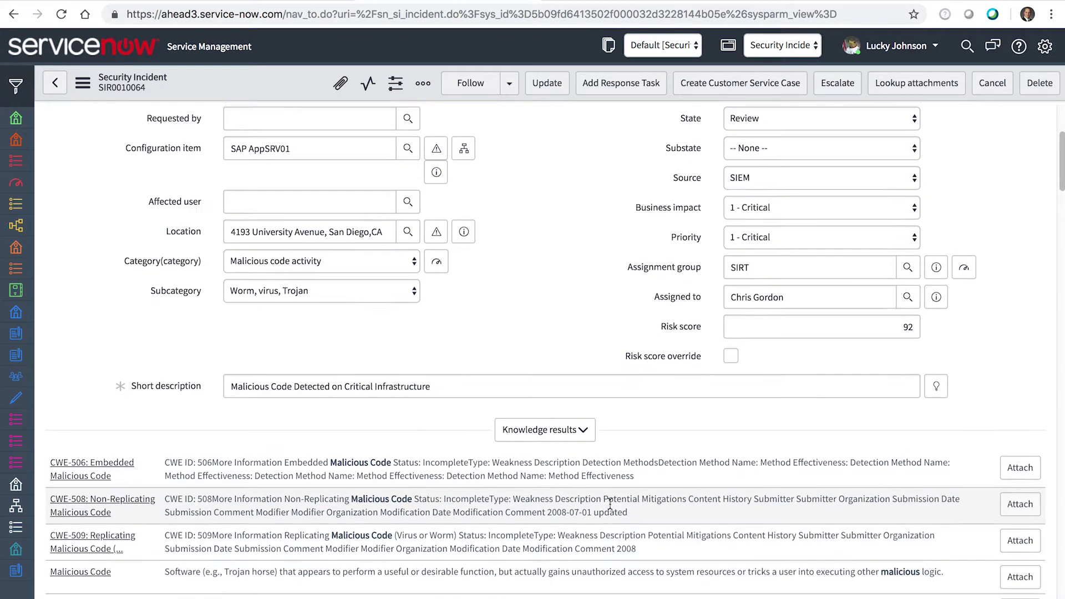
scroll(609, 503, up, 2)
- Collapse the knowledge results and show the incident's Closure Information fields
click(571, 493)
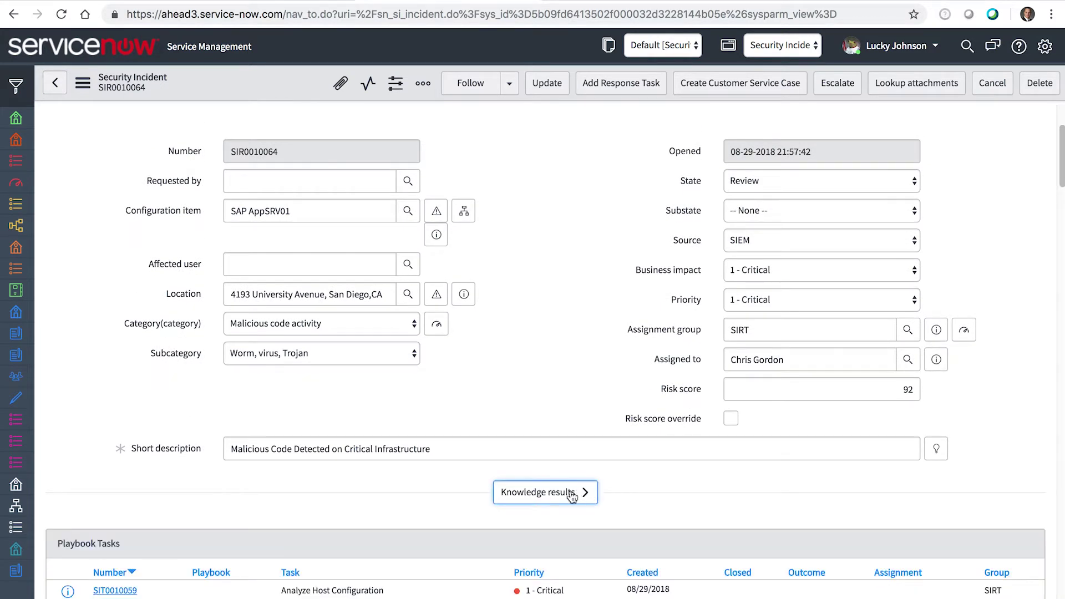
scroll(499, 485, down, 5)
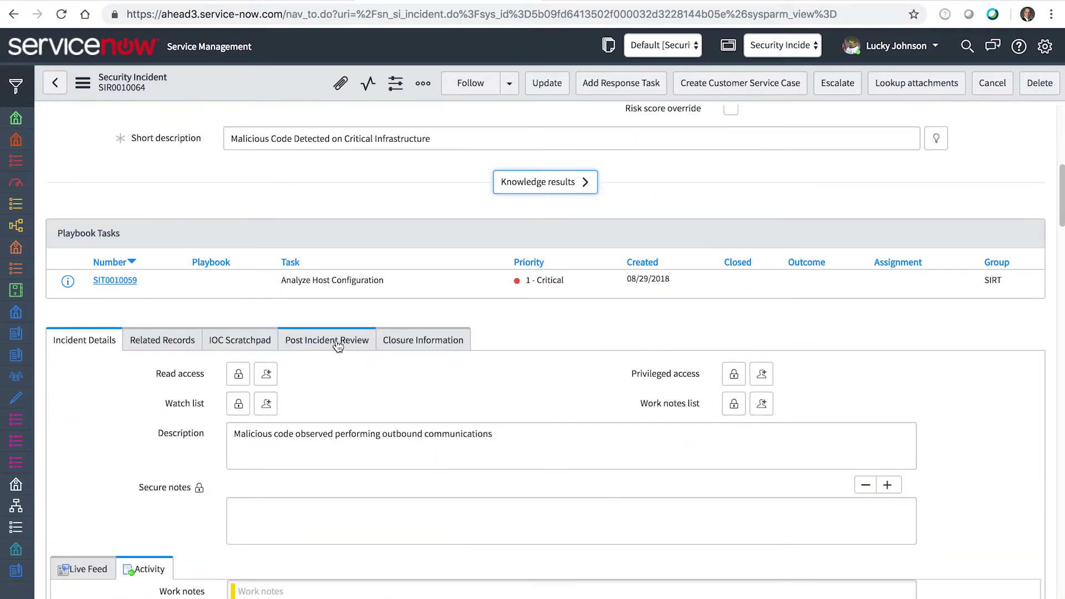
click(400, 347)
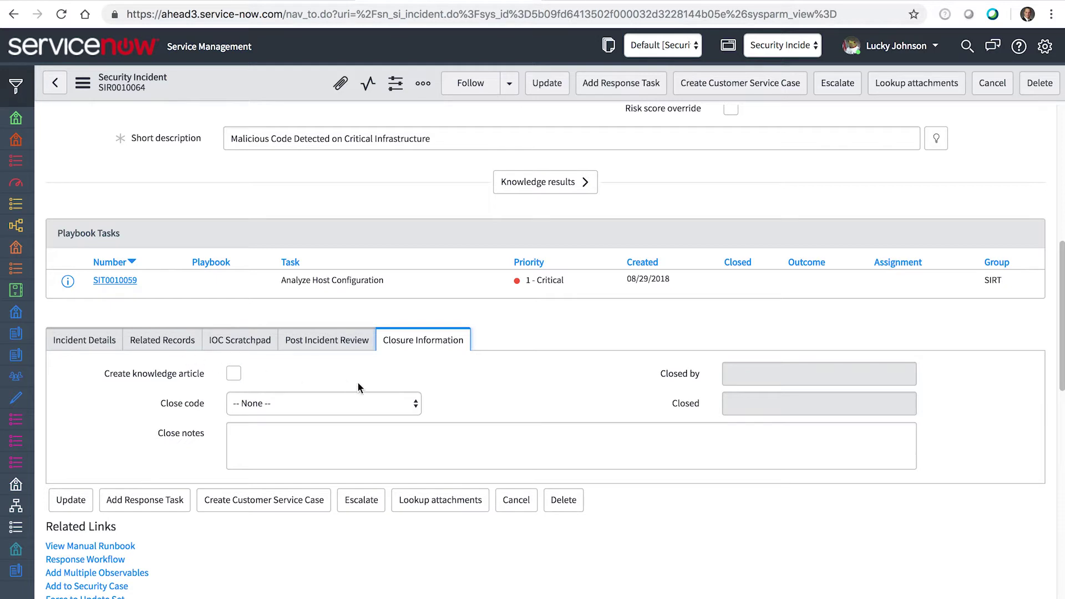
- Browse the close codes without choosing one and bring up the Post Incident Review report
click(416, 406)
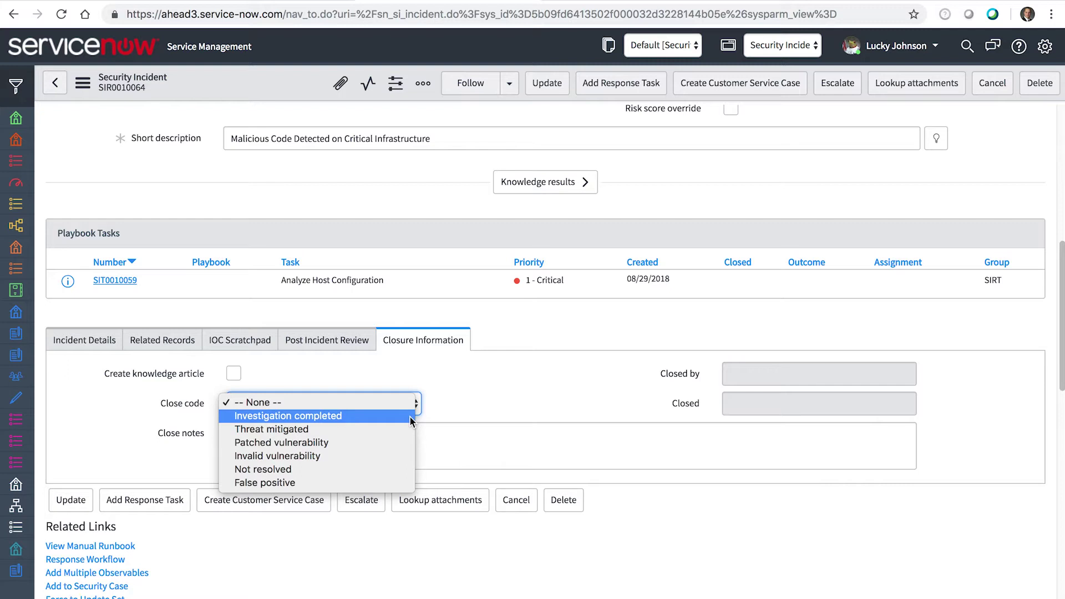
click(466, 433)
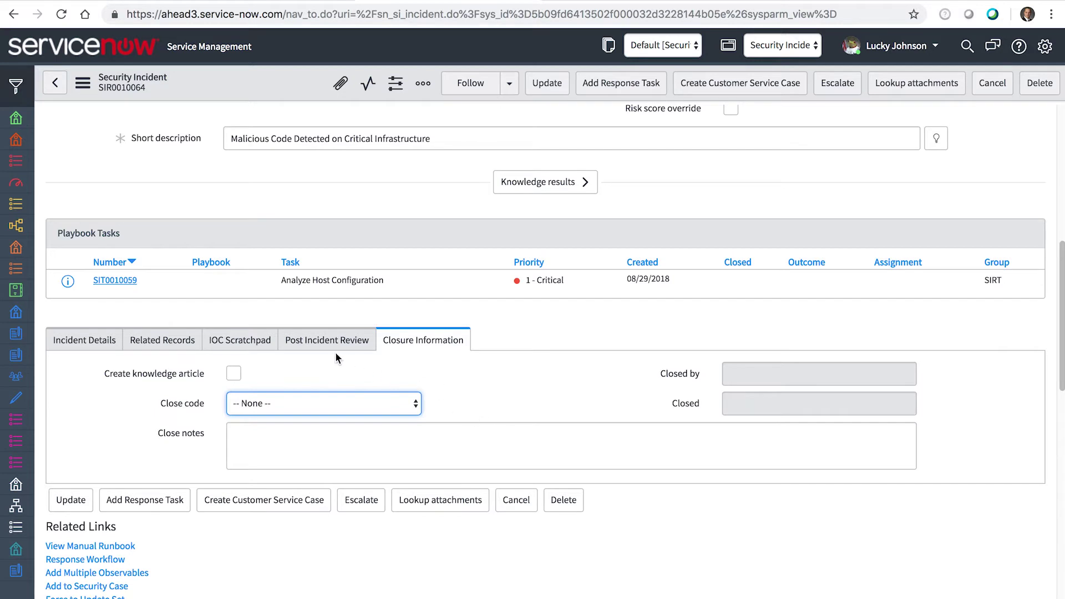
click(315, 348)
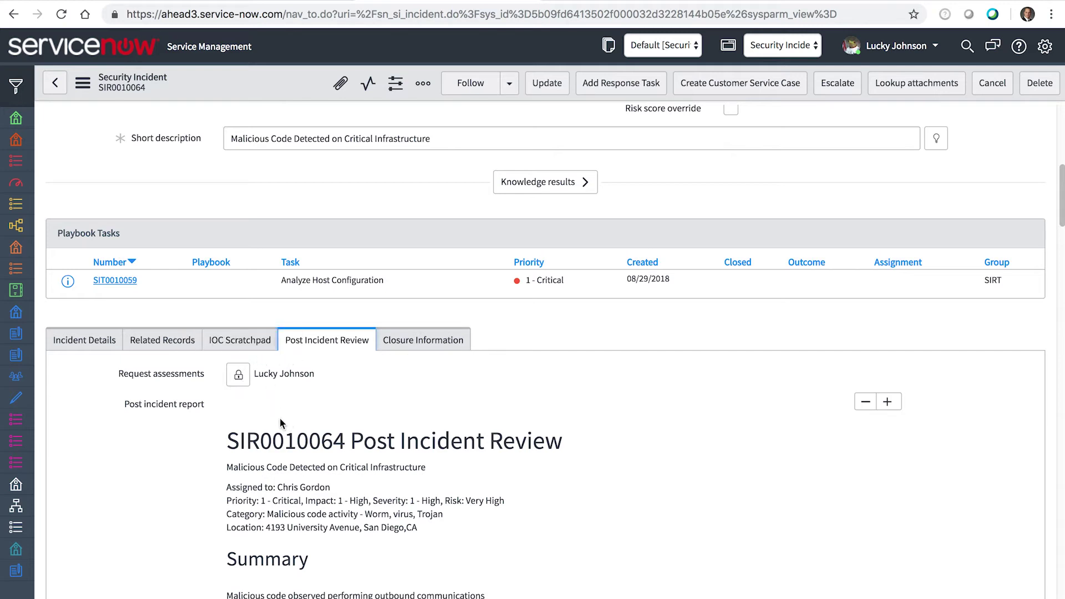
- Scroll through the review timeline to Findings: cause identified, other systems affected, no additional logging needed
scroll(278, 438, down, 1)
scroll(278, 438, down, 3)
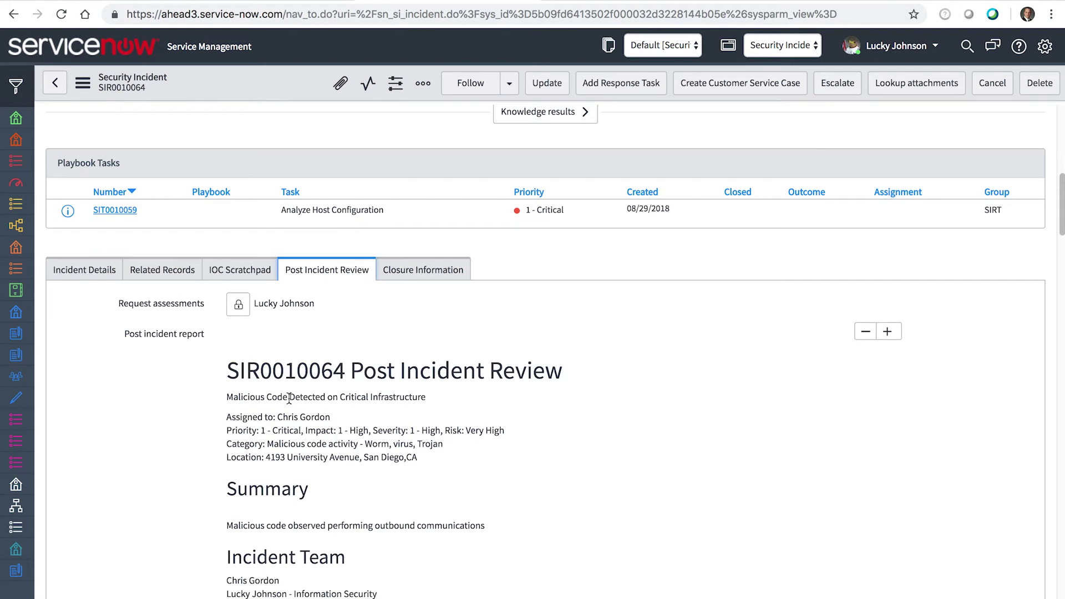
scroll(292, 364, down, 3)
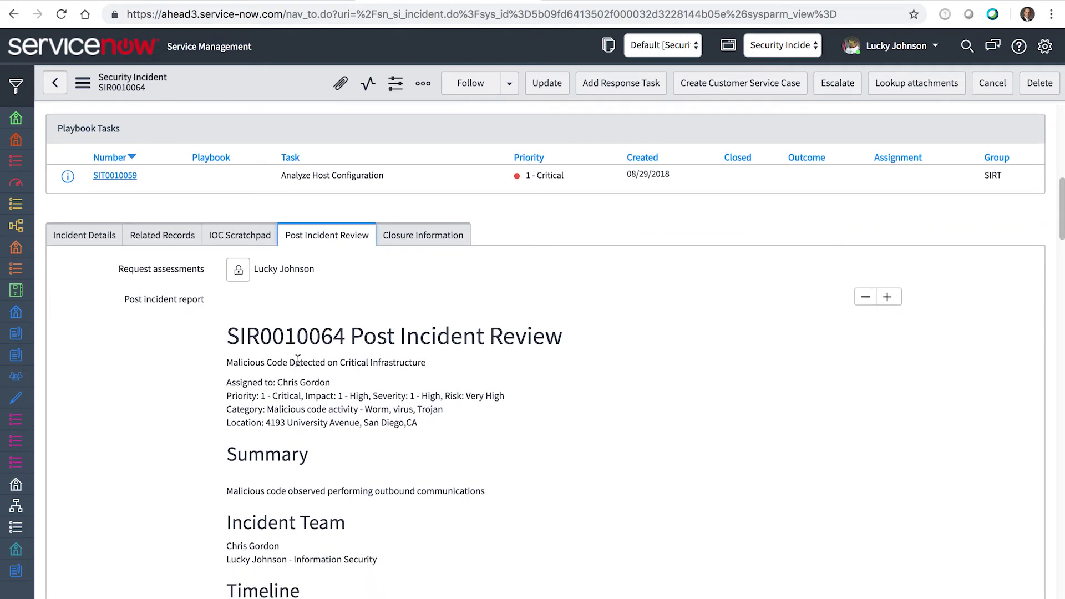
scroll(309, 361, down, 2)
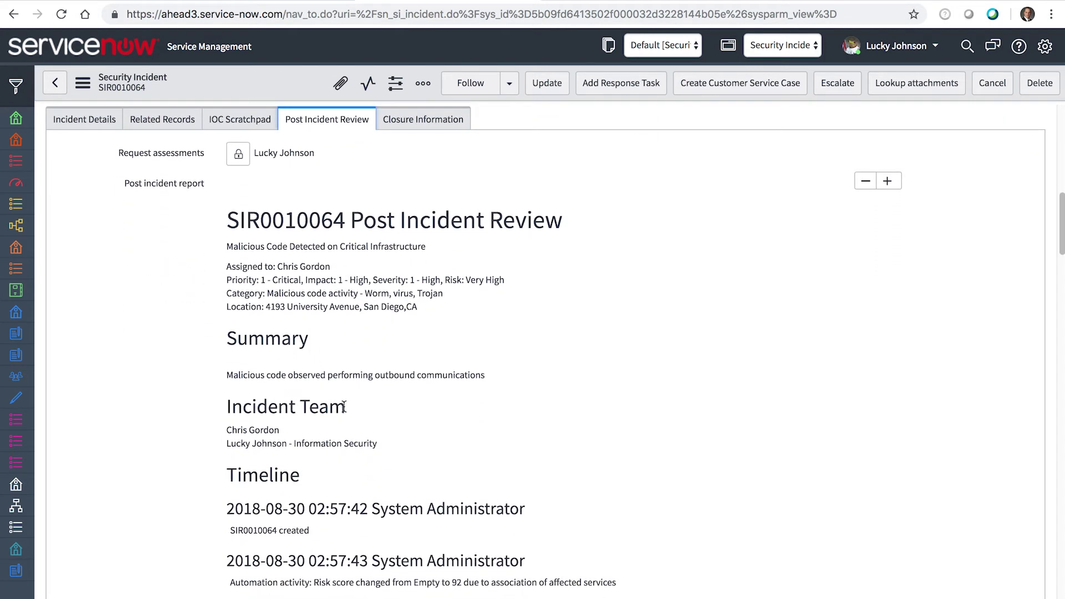
scroll(347, 409, down, 4)
scroll(347, 409, down, 20)
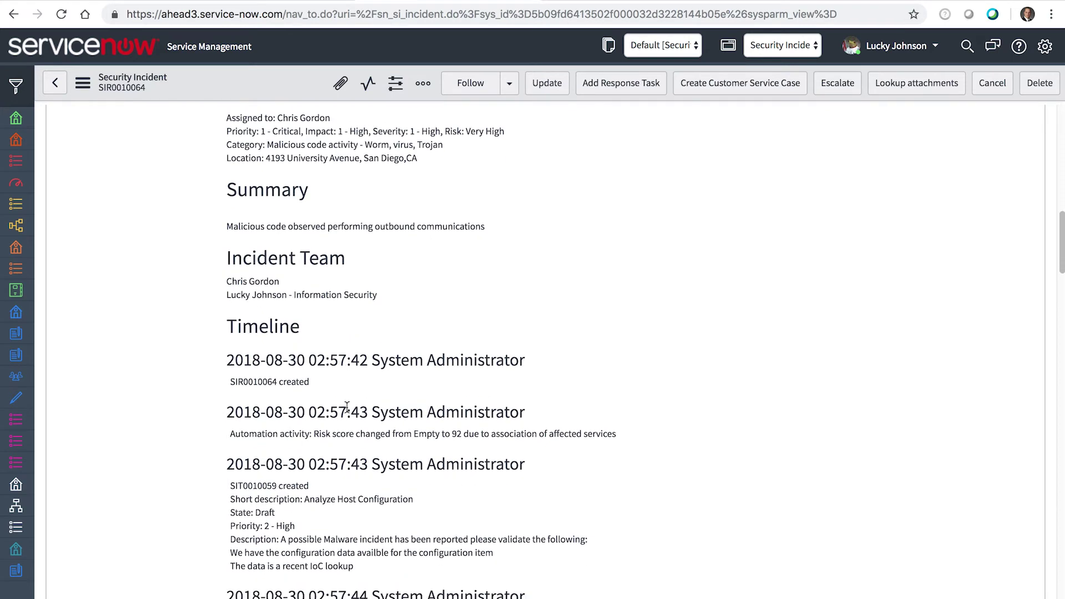
scroll(349, 405, down, 10)
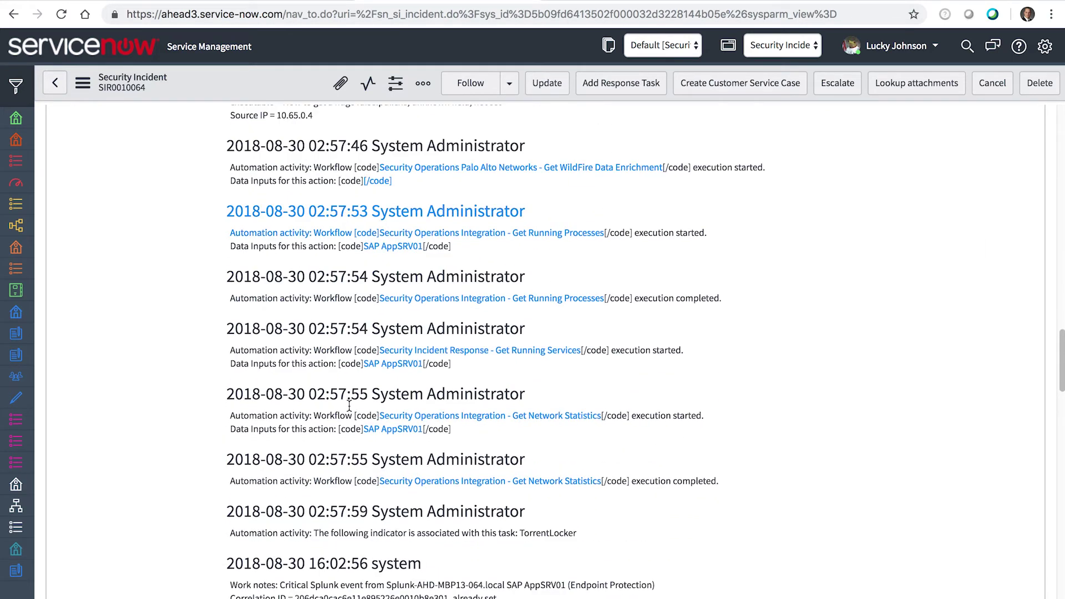
scroll(350, 401, down, 5)
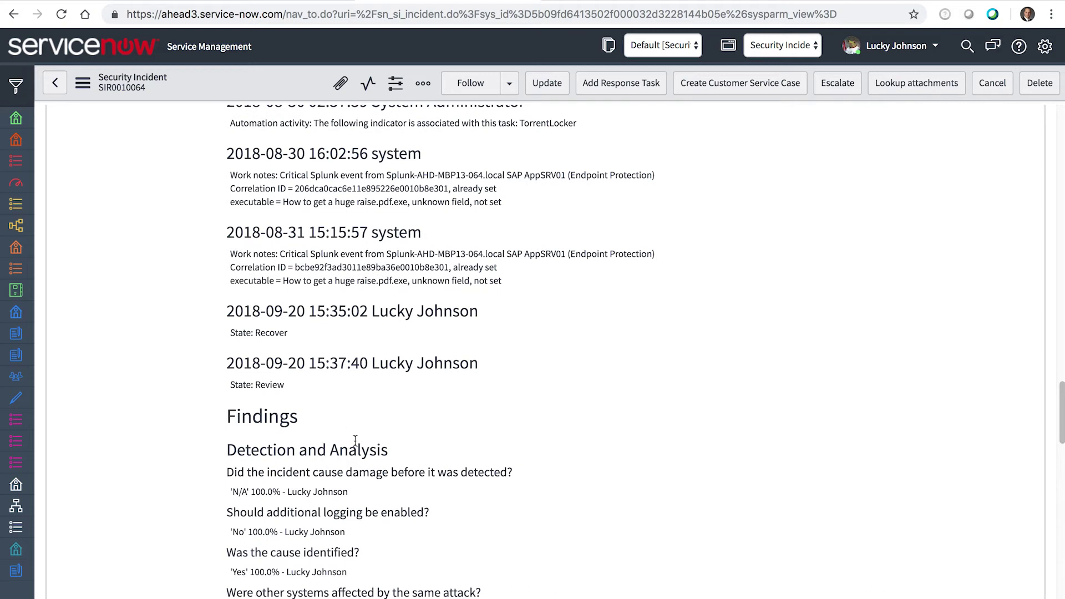
scroll(350, 443, down, 1)
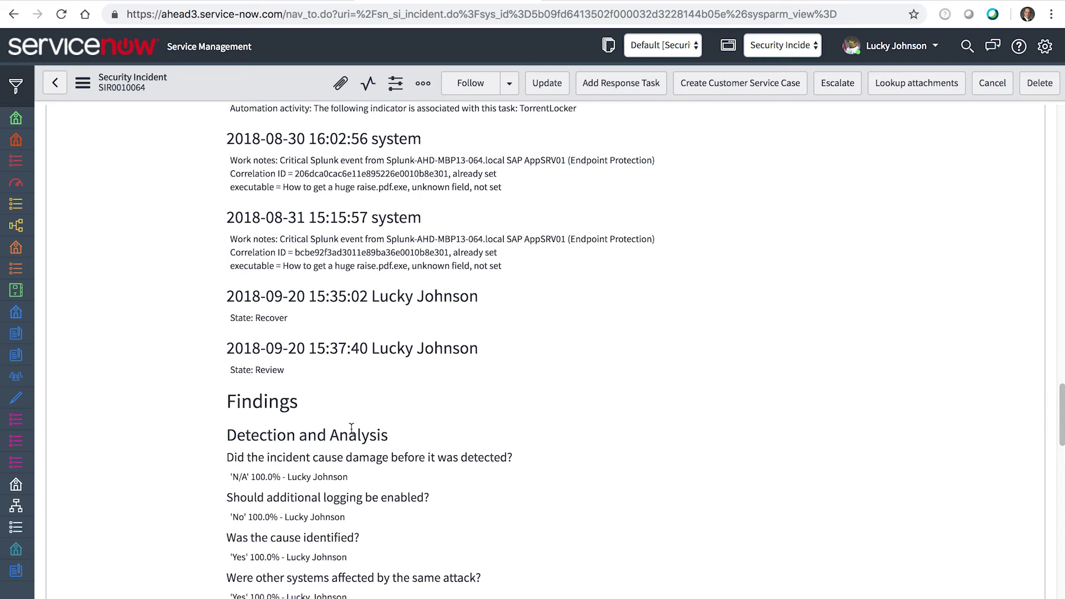
scroll(374, 417, down, 3)
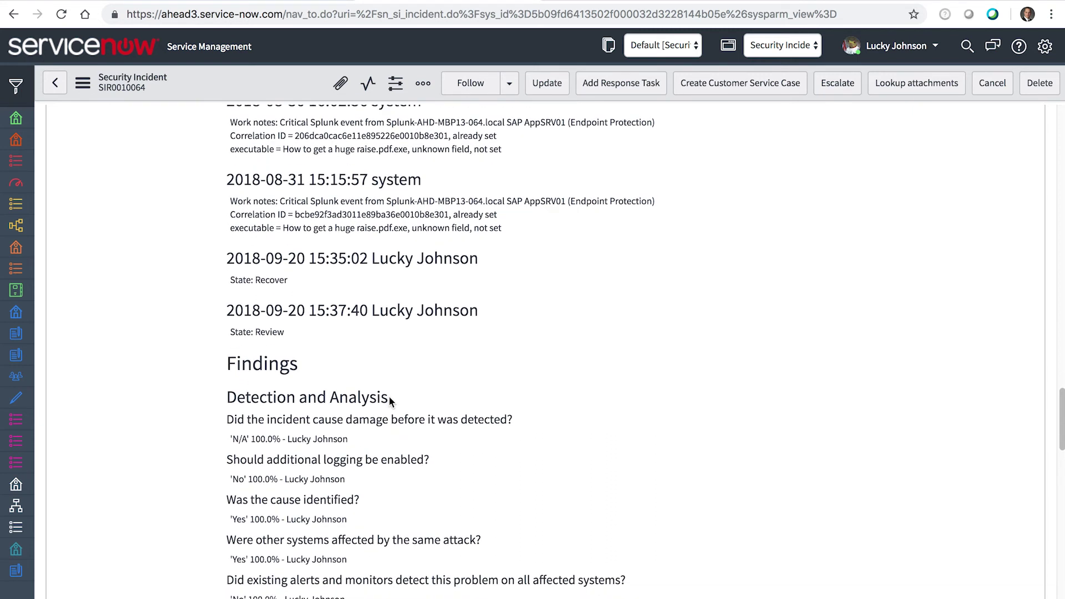
scroll(391, 401, up, 15)
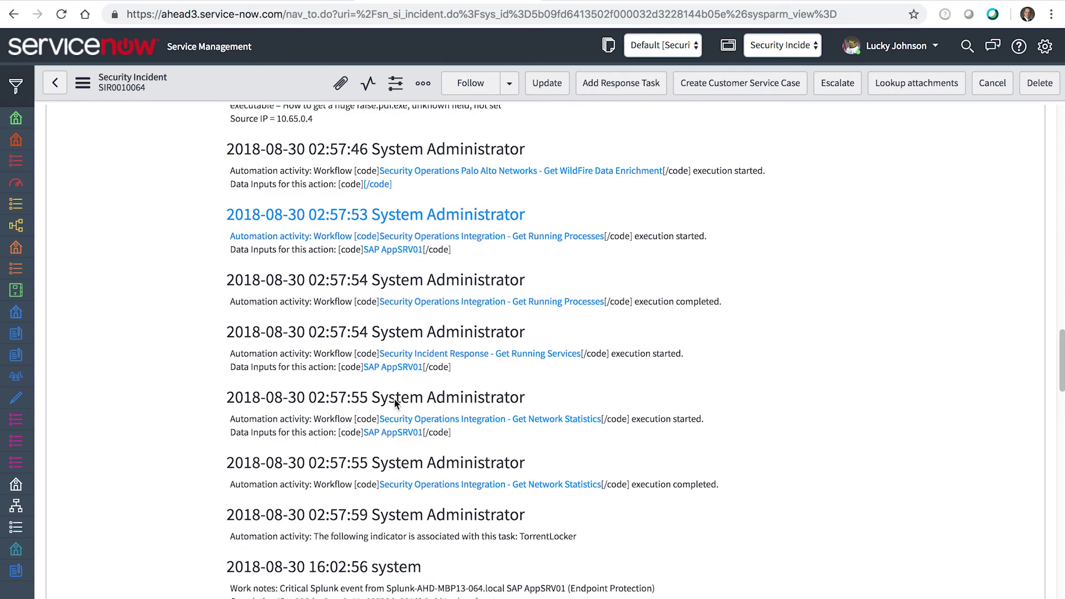
scroll(395, 400, up, 5)
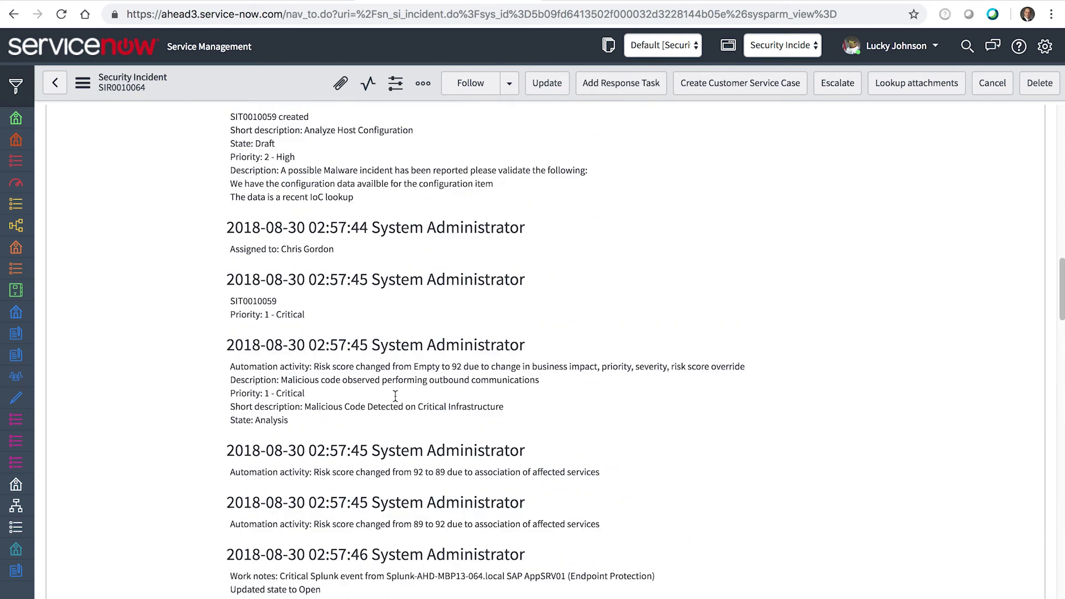
scroll(395, 392, up, 10)
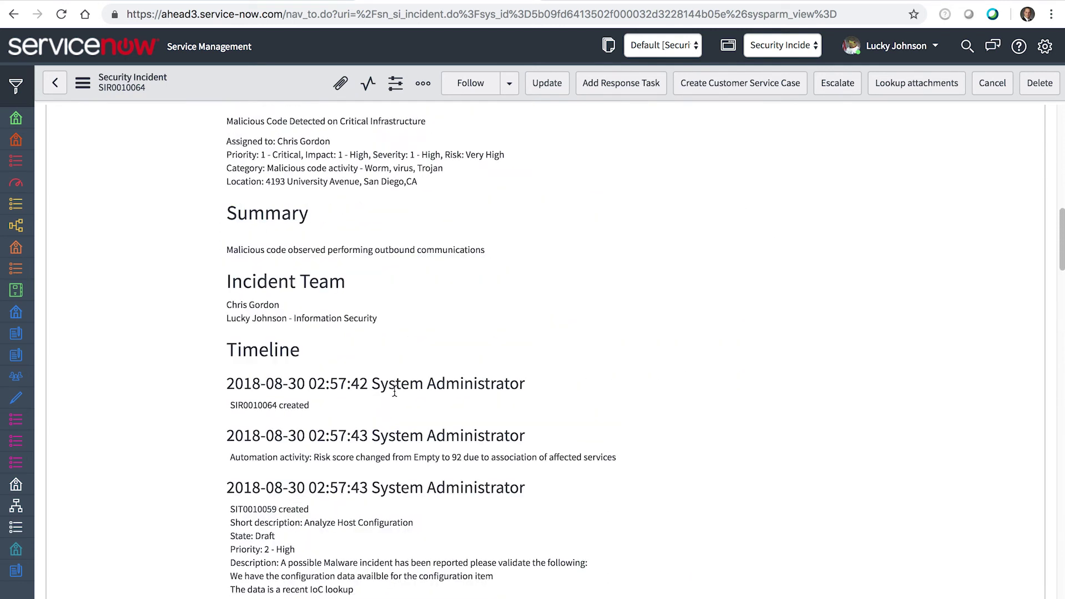
scroll(396, 395, up, 2)
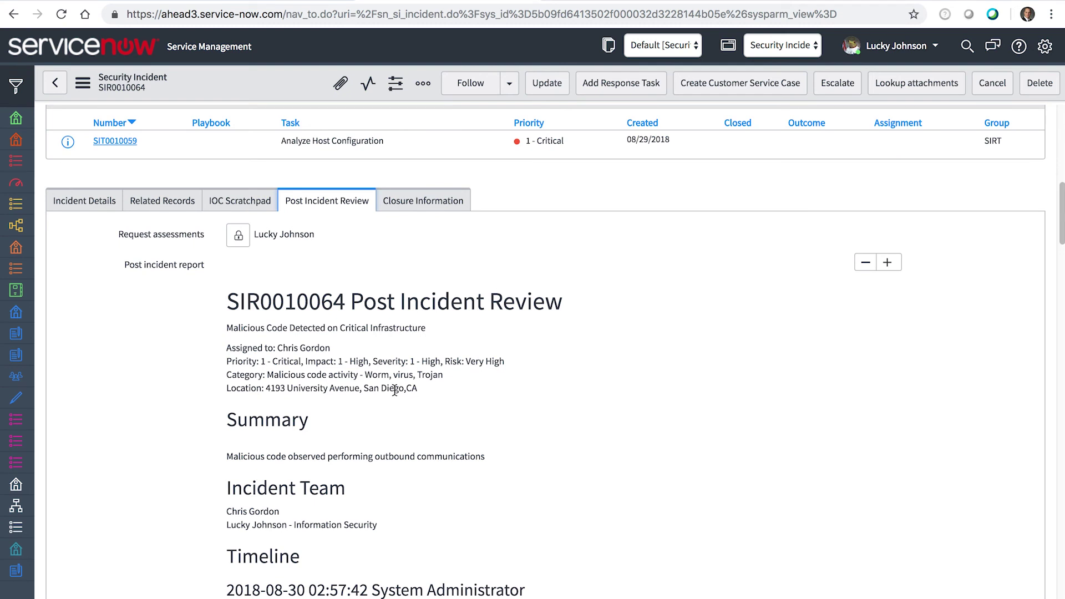
scroll(410, 387, down, 1)
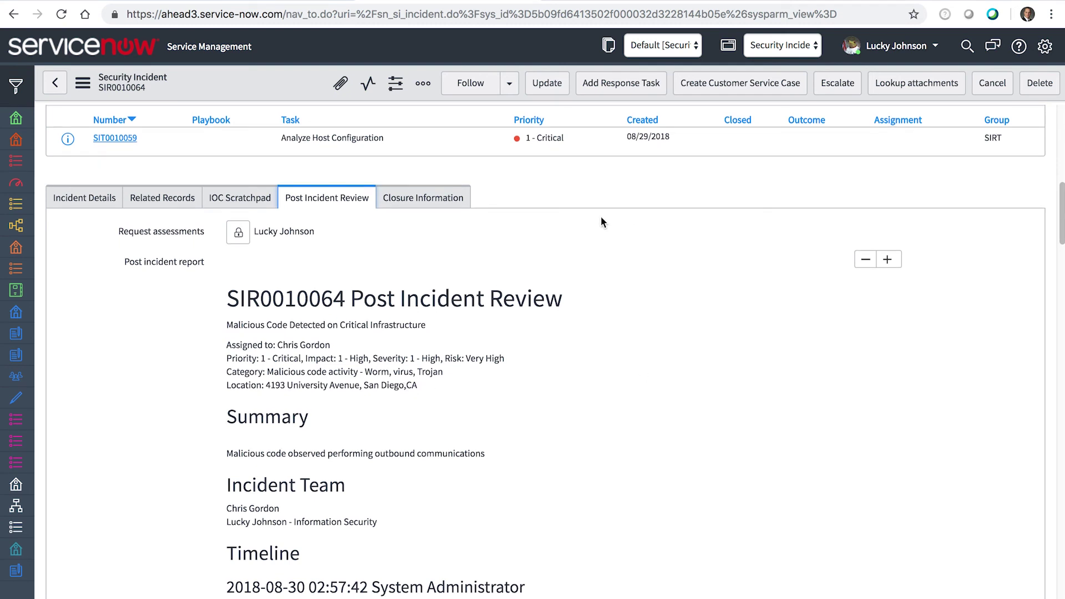